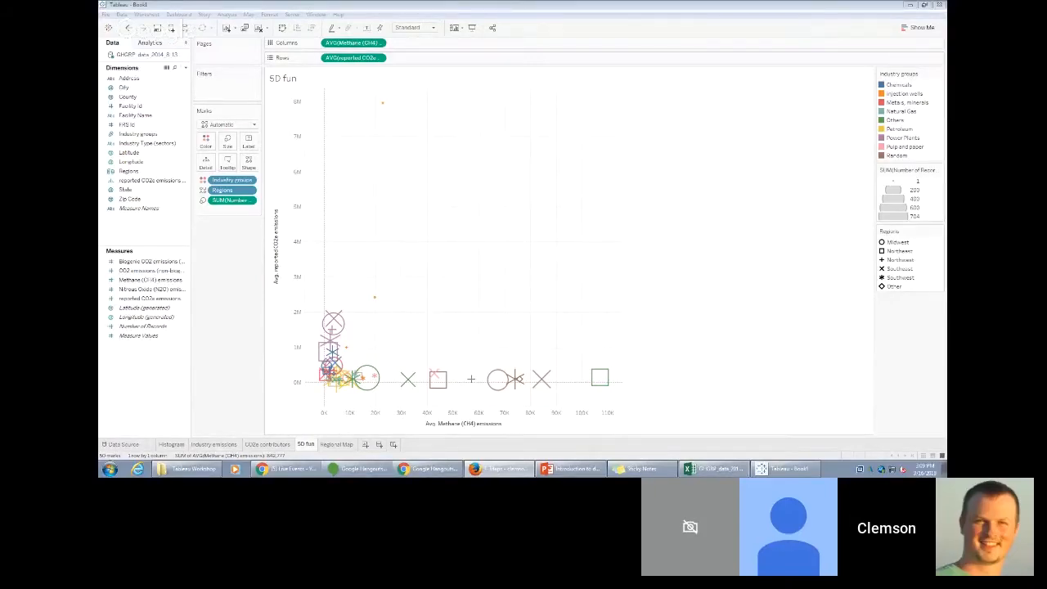
Switch to Sticky Notes and replace the note's question with "Can we map each facility's CO2e emissions?".
left_click(640, 469)
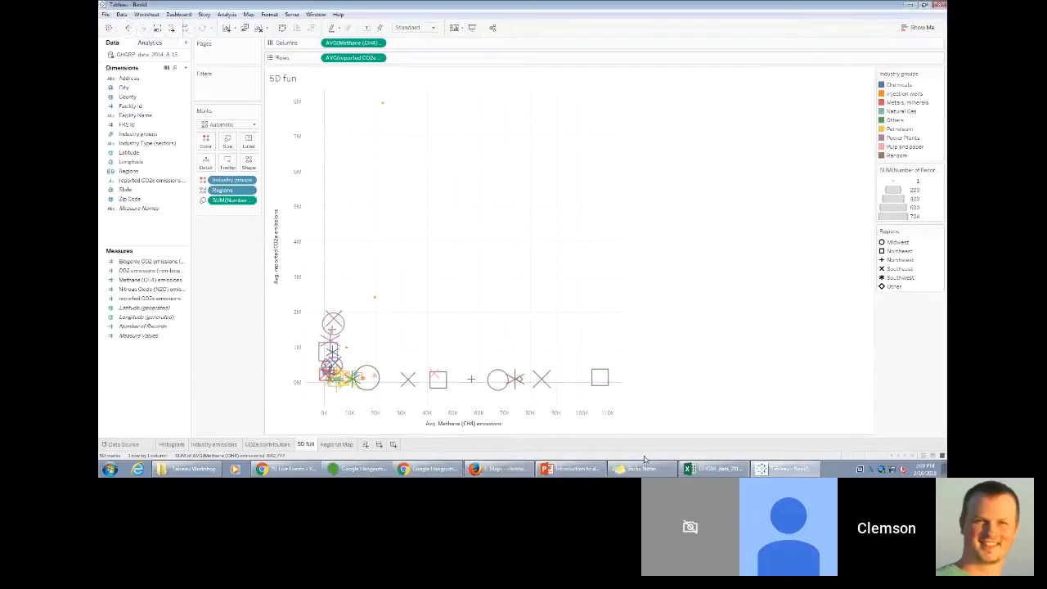
left_click_drag(890, 368, 740, 293)
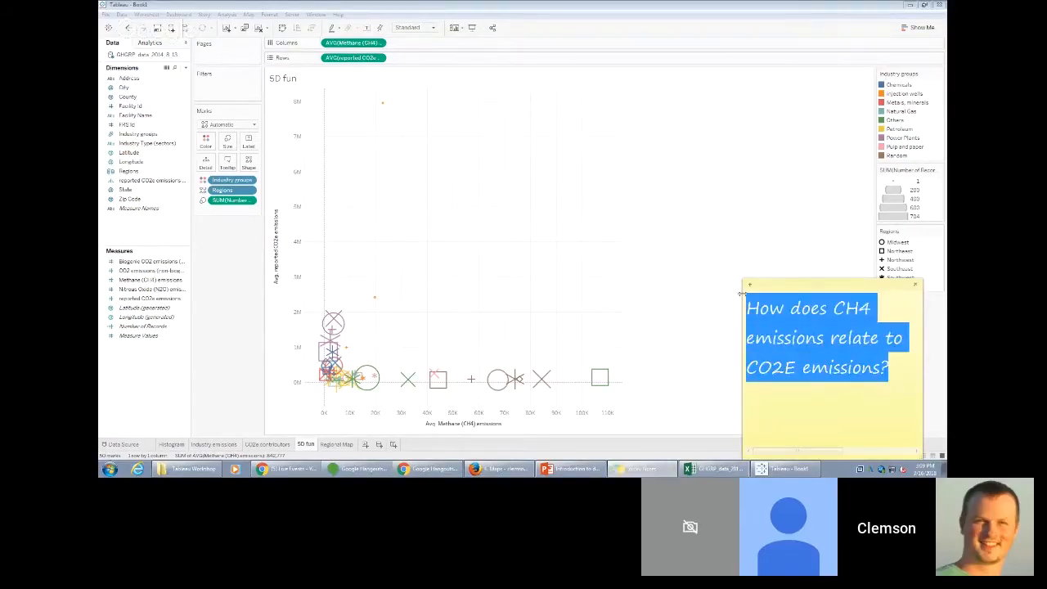
type("Can m")
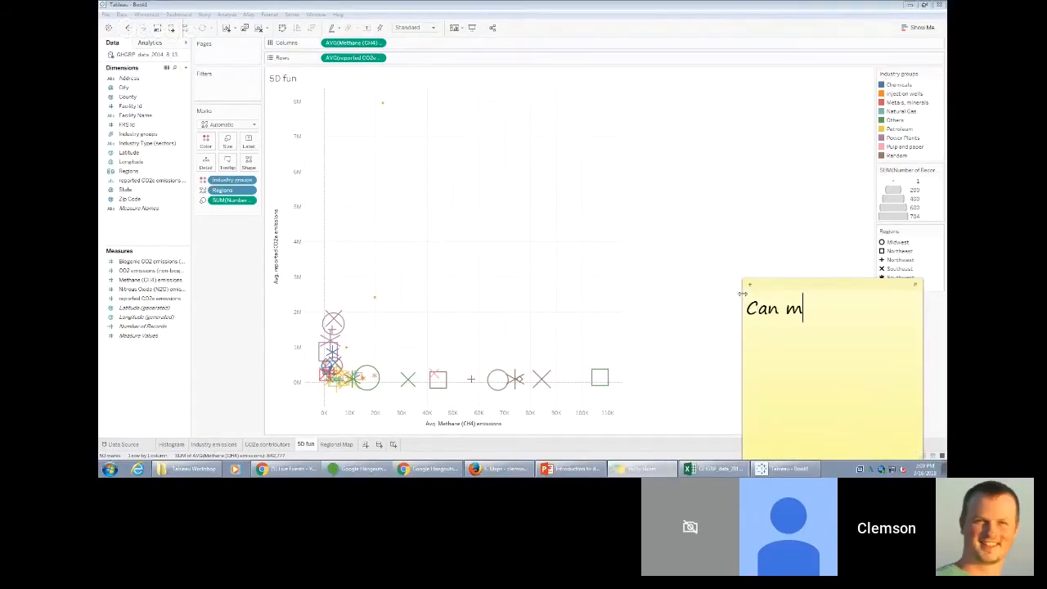
key("BackSpace")
type("we map each ")
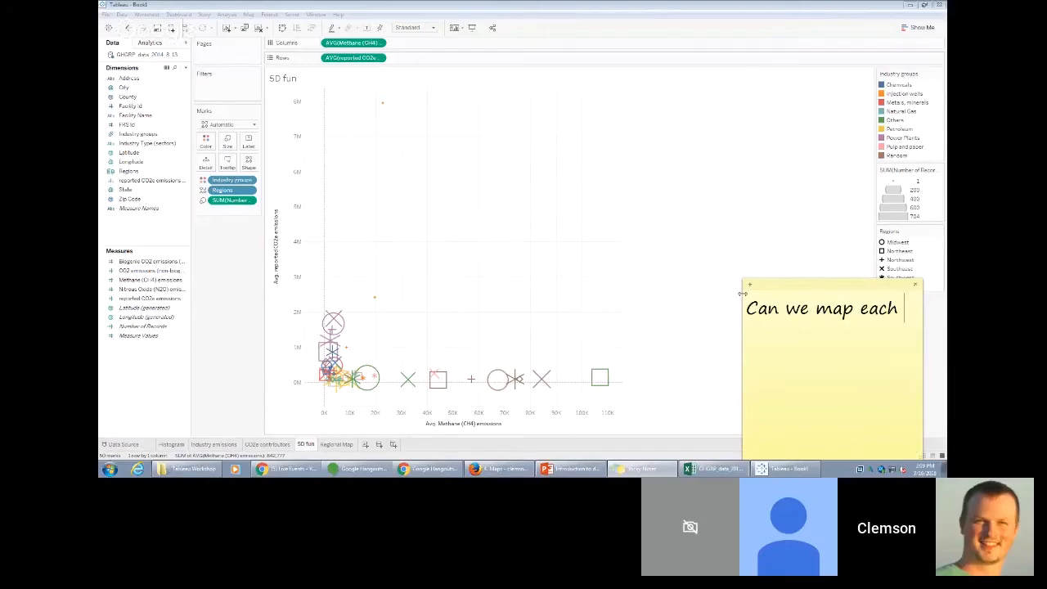
type("facilit")
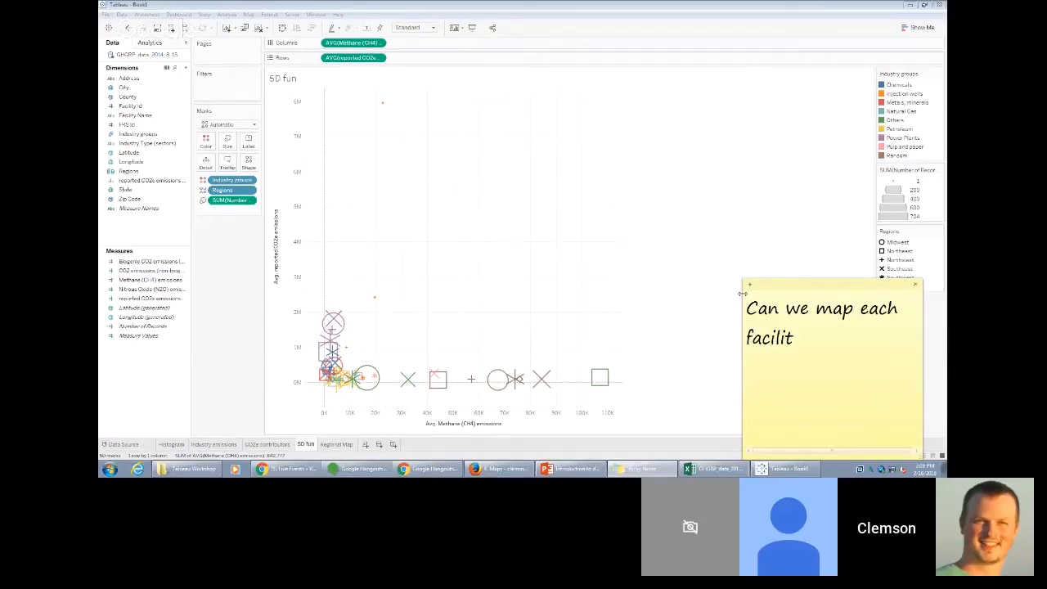
type("y's CO2e emissi")
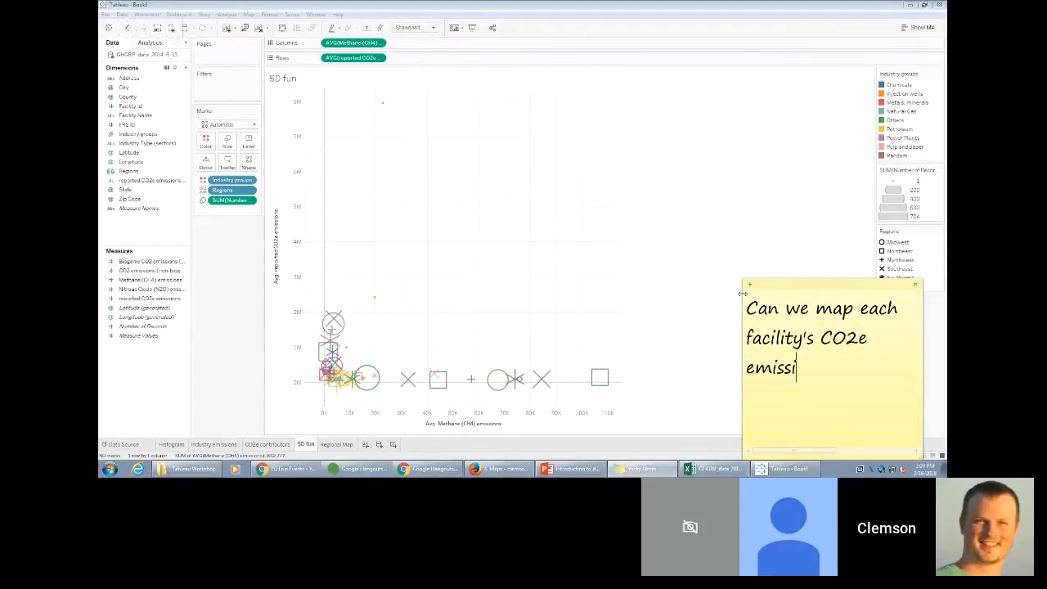
type("ons?")
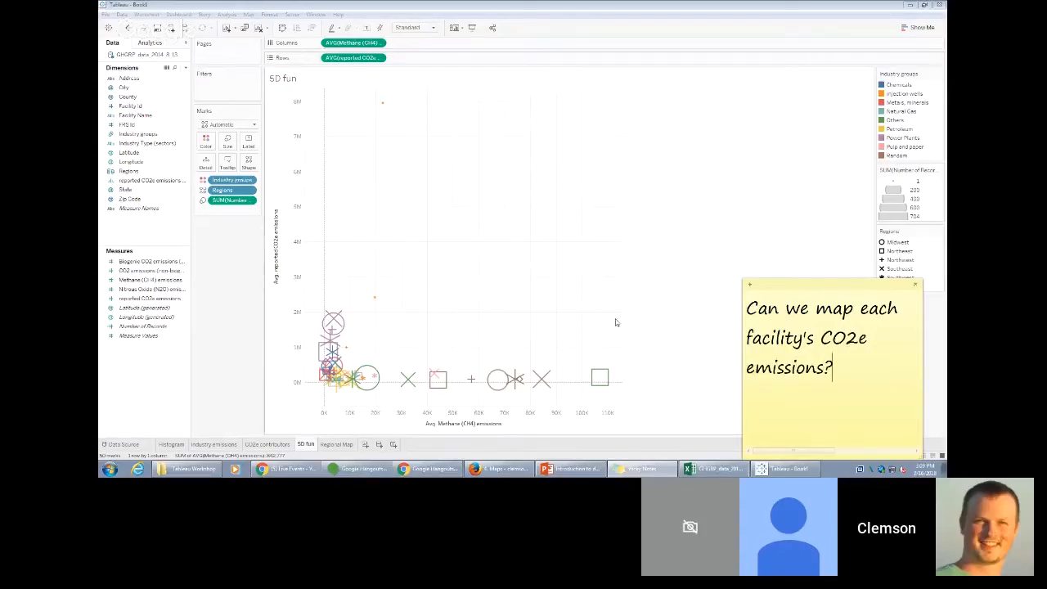
Return to Tableau and add a new blank worksheet to the workbook.
left_click(251, 360)
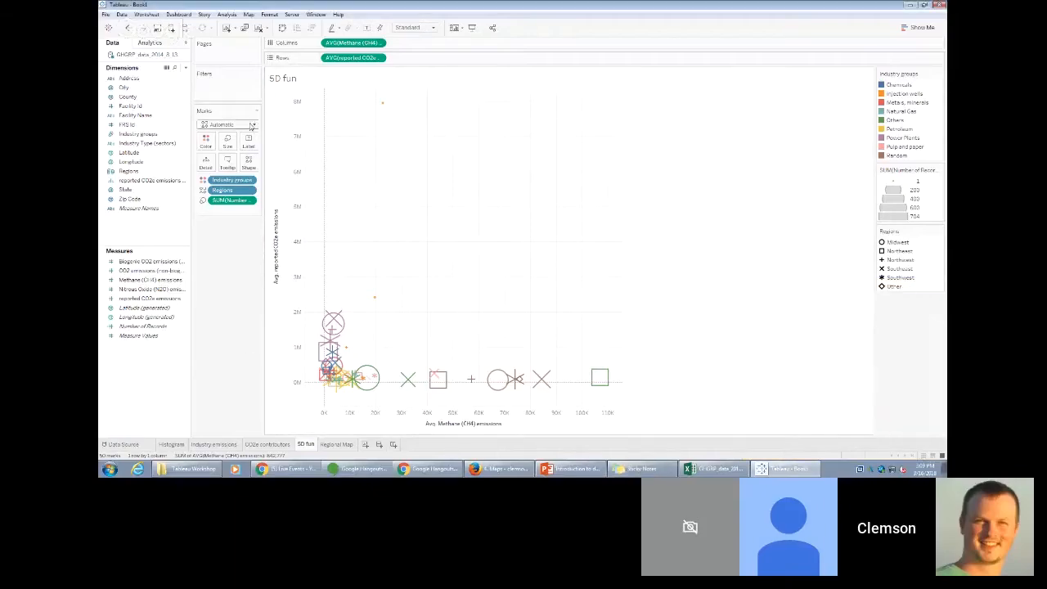
left_click(153, 18)
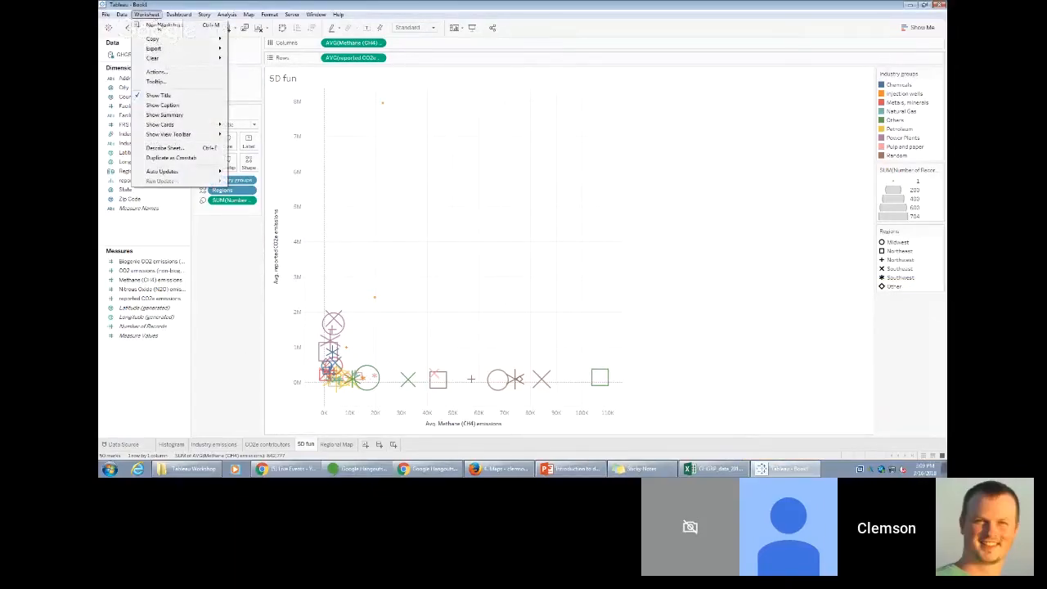
left_click(159, 27)
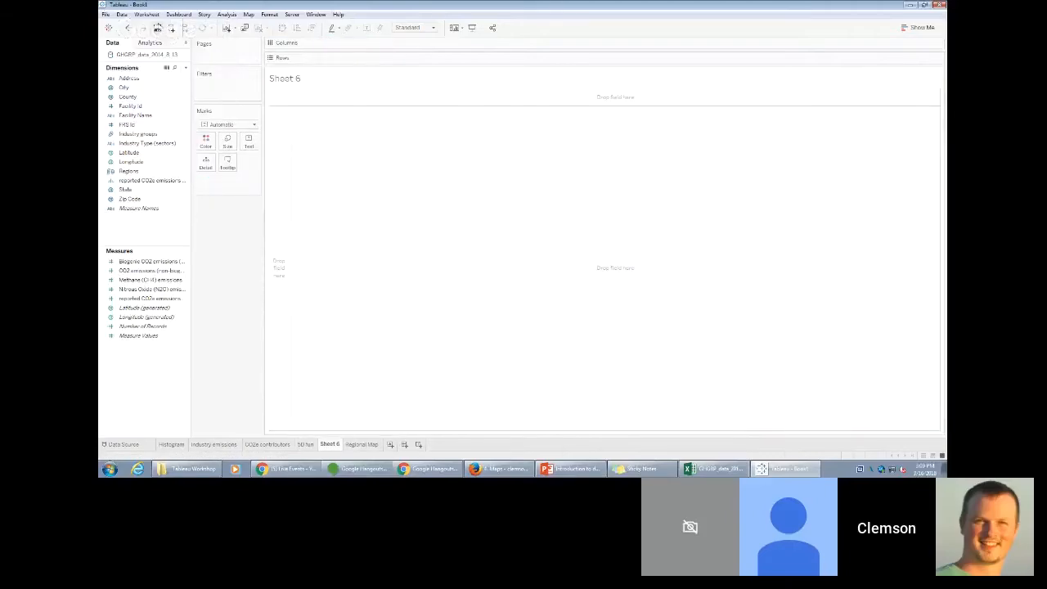
Build a map of the data points with the Longitude dimension on columns and the Latitude dimension on rows.
left_click(500, 469)
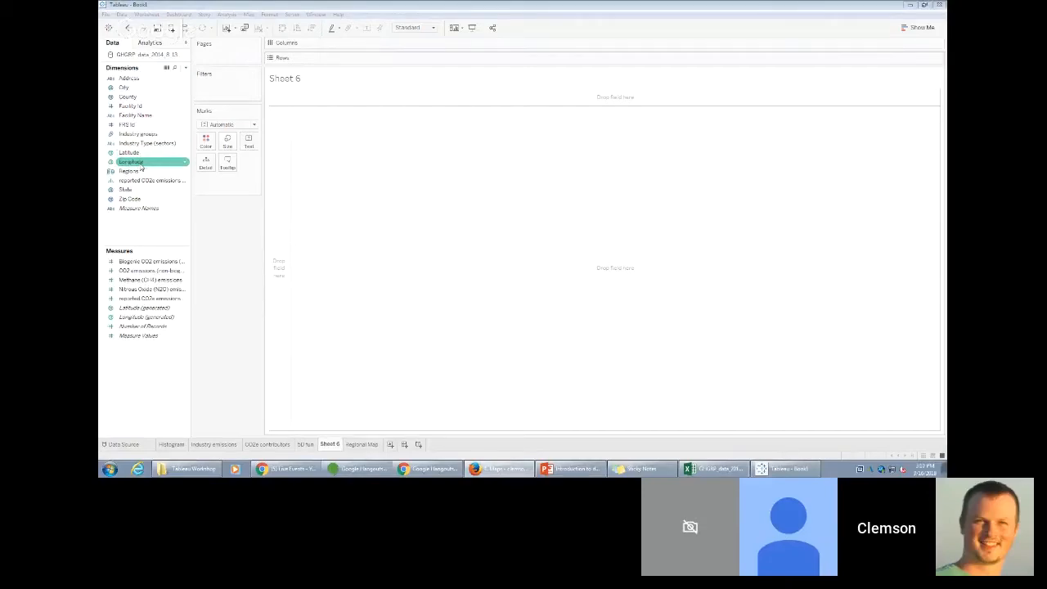
mouse_move(141, 167)
left_mouse_down()
mouse_move(292, 161)
mouse_move(336, 44)
mouse_move(346, 50)
left_mouse_up()
mouse_move(128, 152)
left_mouse_down()
mouse_move(410, 46)
mouse_move(357, 60)
left_mouse_up()
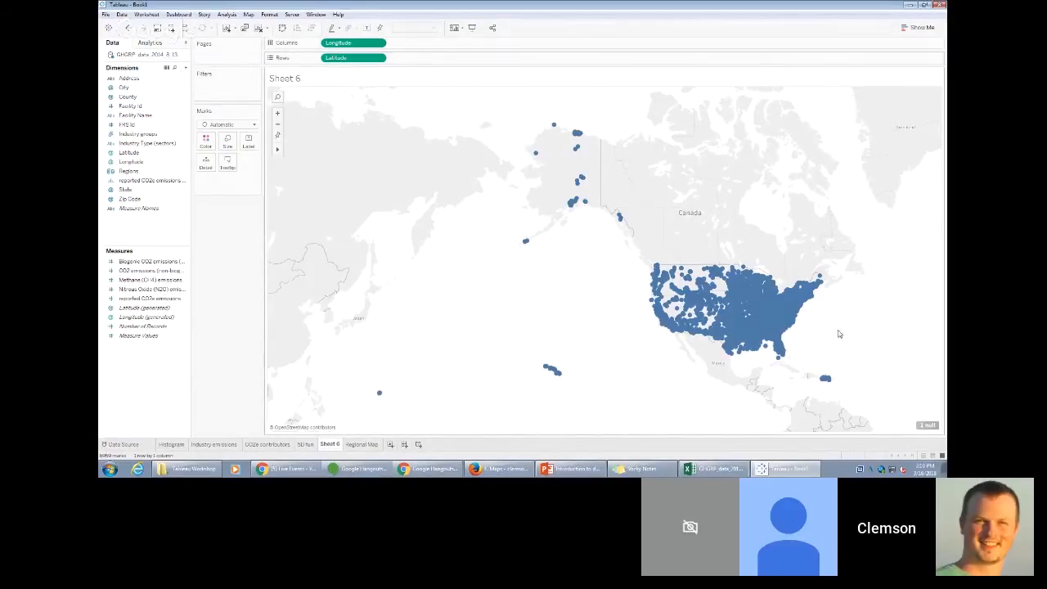
Filter out the null longitude value and keep only the map marks within the contiguous United States.
left_click(929, 426)
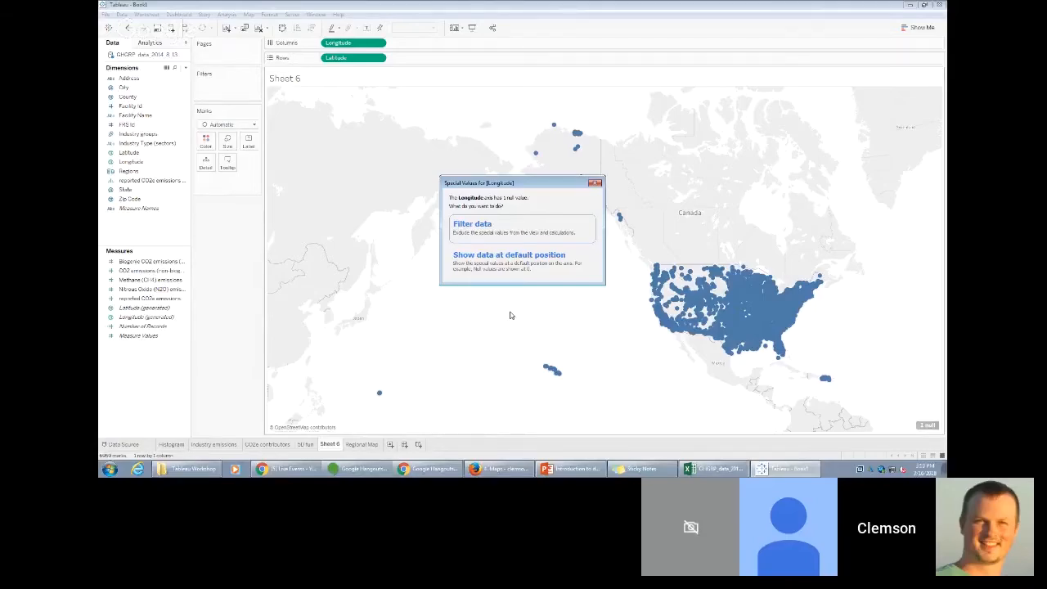
left_click(542, 239)
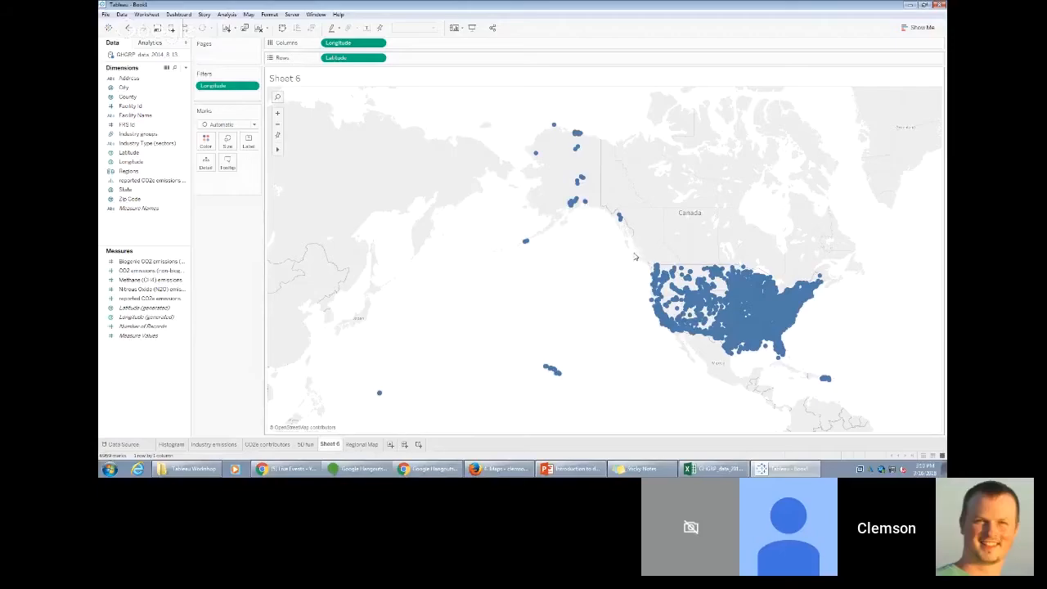
left_click_drag(634, 253, 833, 373)
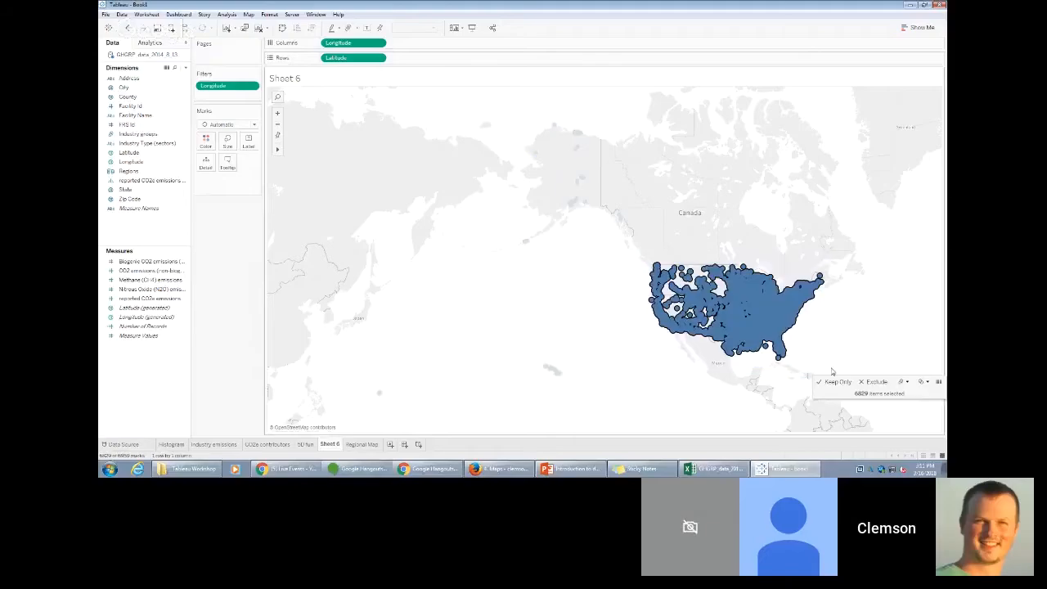
right_click(768, 311)
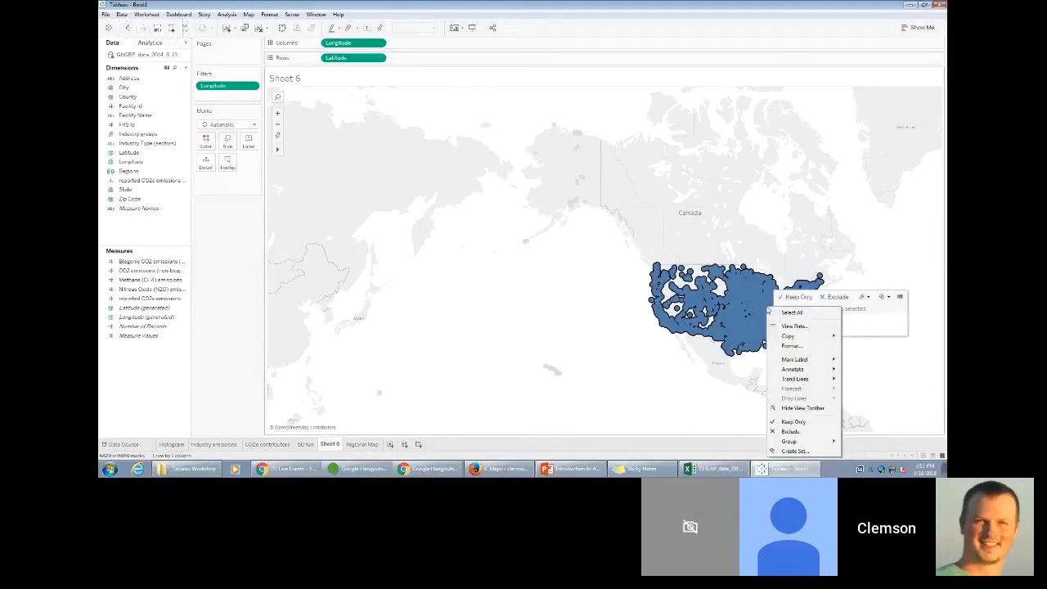
left_click(805, 423)
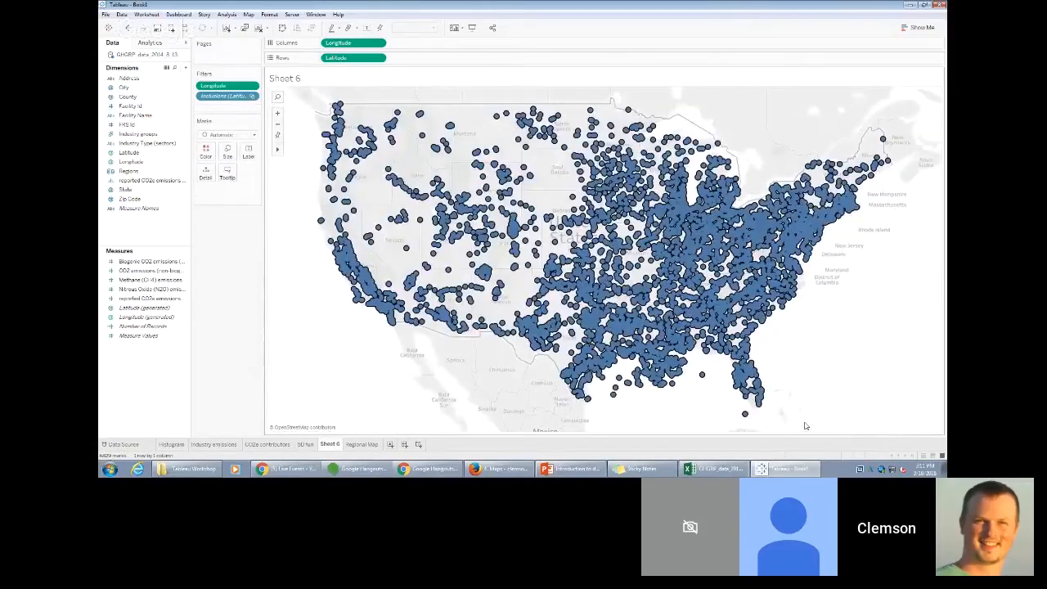
left_click(846, 406)
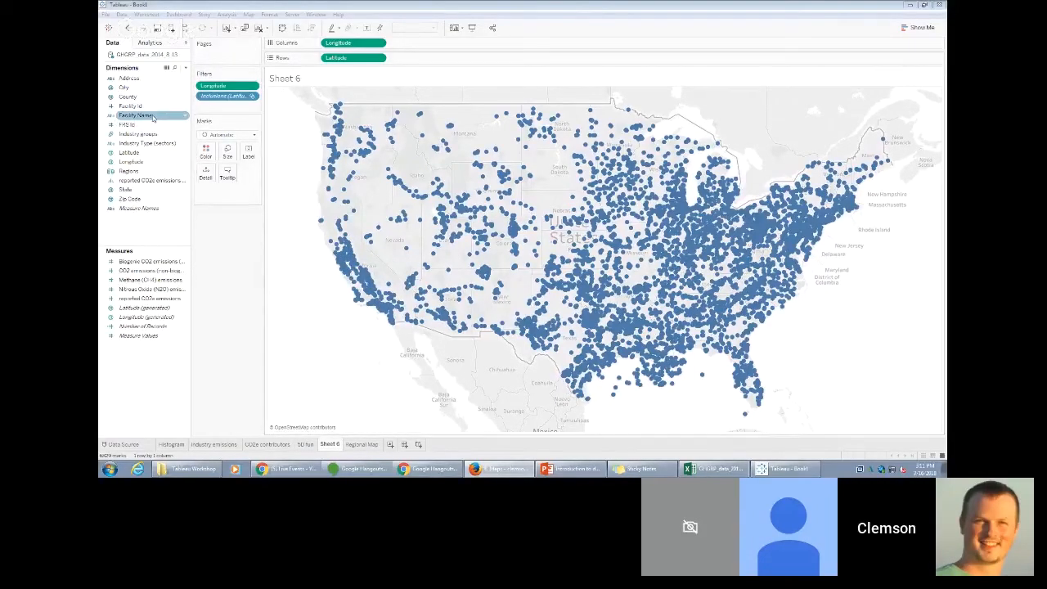
Add Facility Name as a detail of the map marks and colour them by Industry groups.
left_click_drag(152, 118, 211, 173)
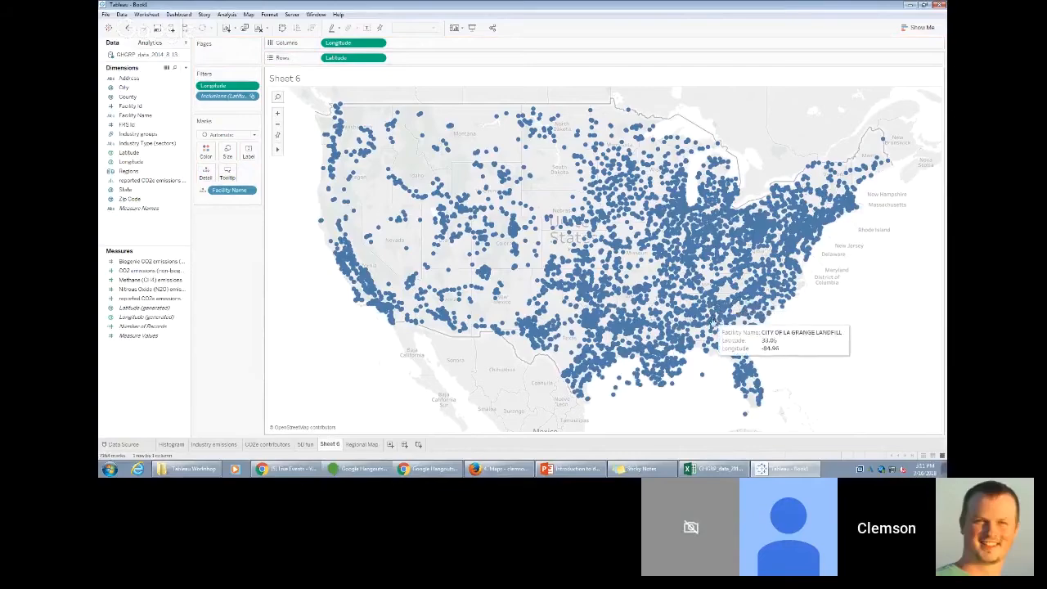
mouse_move(729, 327)
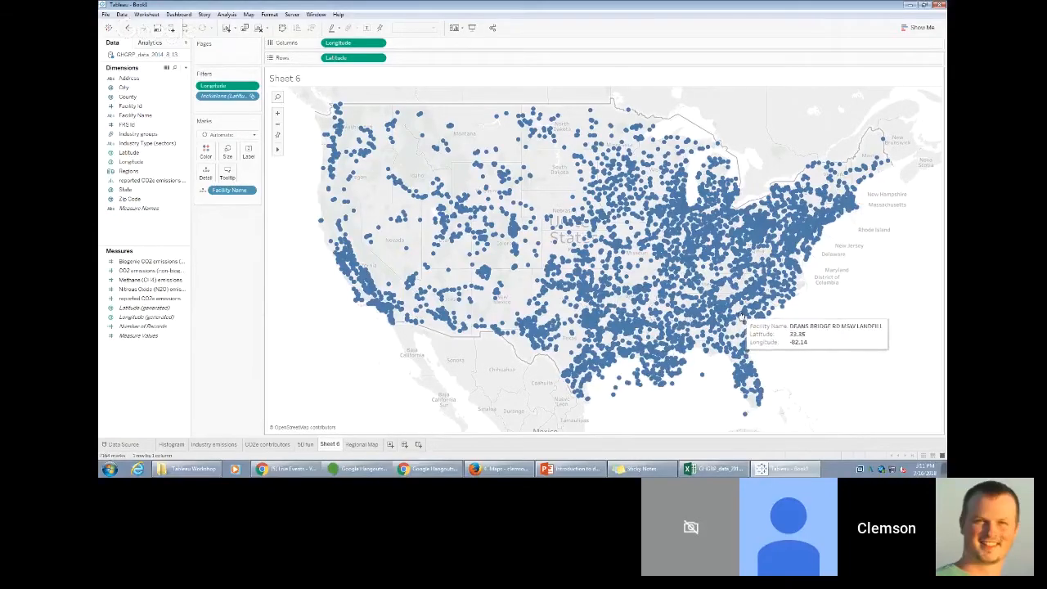
left_click(500, 468)
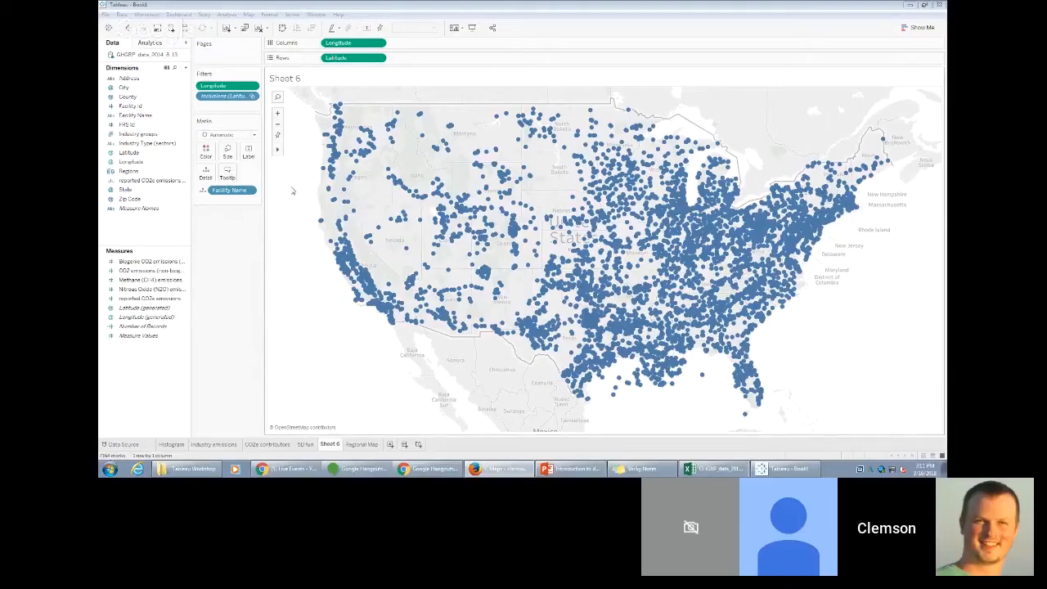
left_click(154, 134)
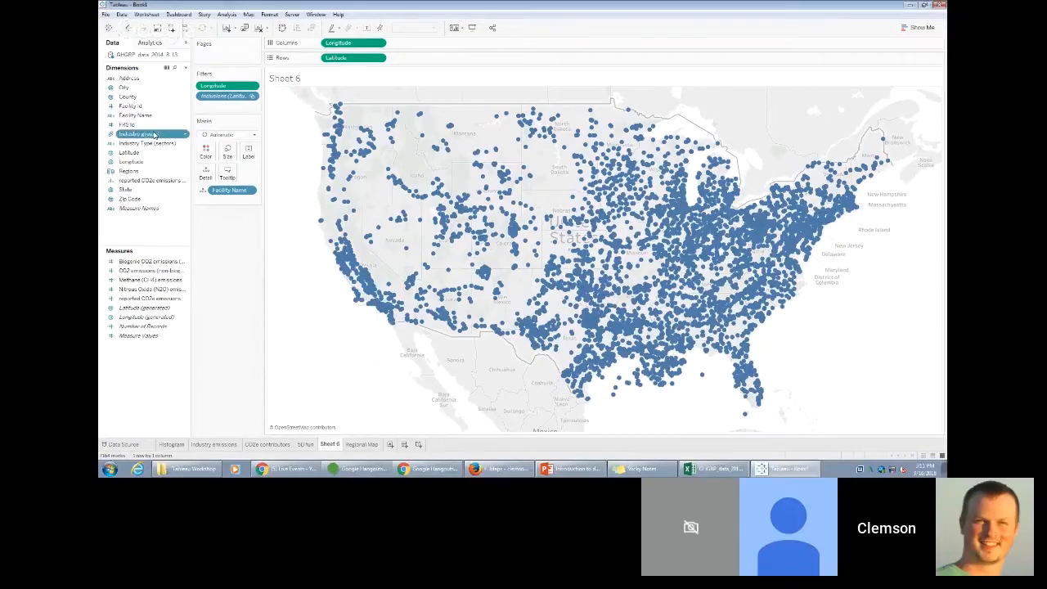
left_click_drag(154, 134, 207, 155)
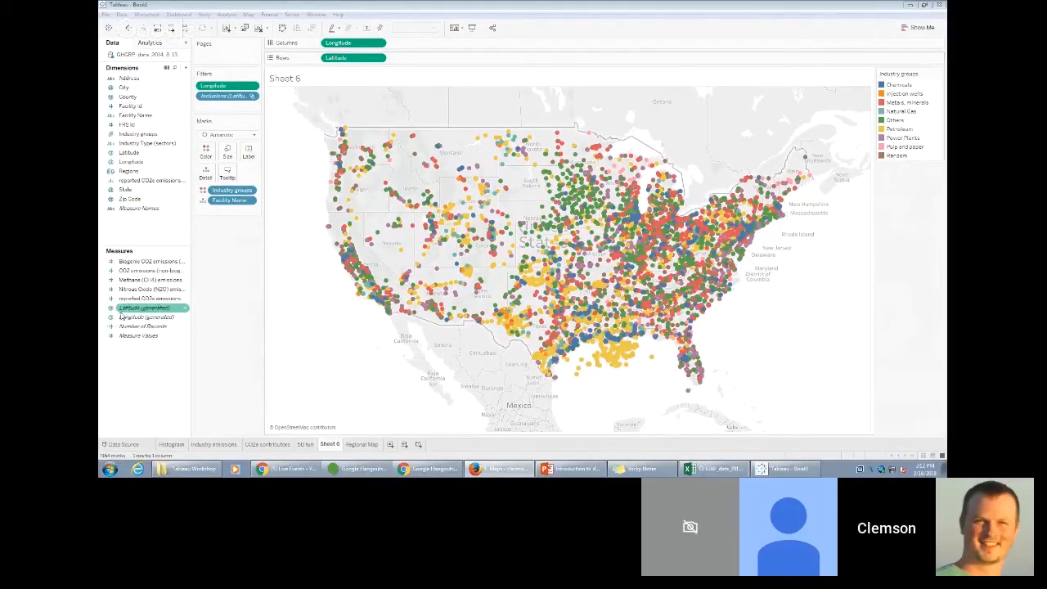
Size the facility marks on the map by the sum of reported CO2e emissions.
left_click(143, 300)
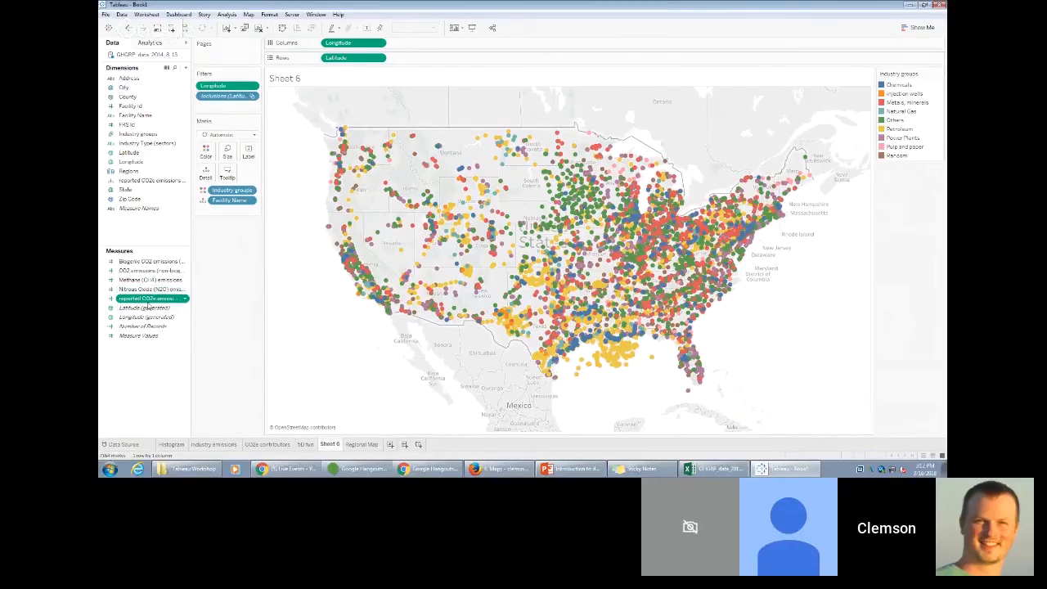
left_click_drag(147, 304, 229, 161)
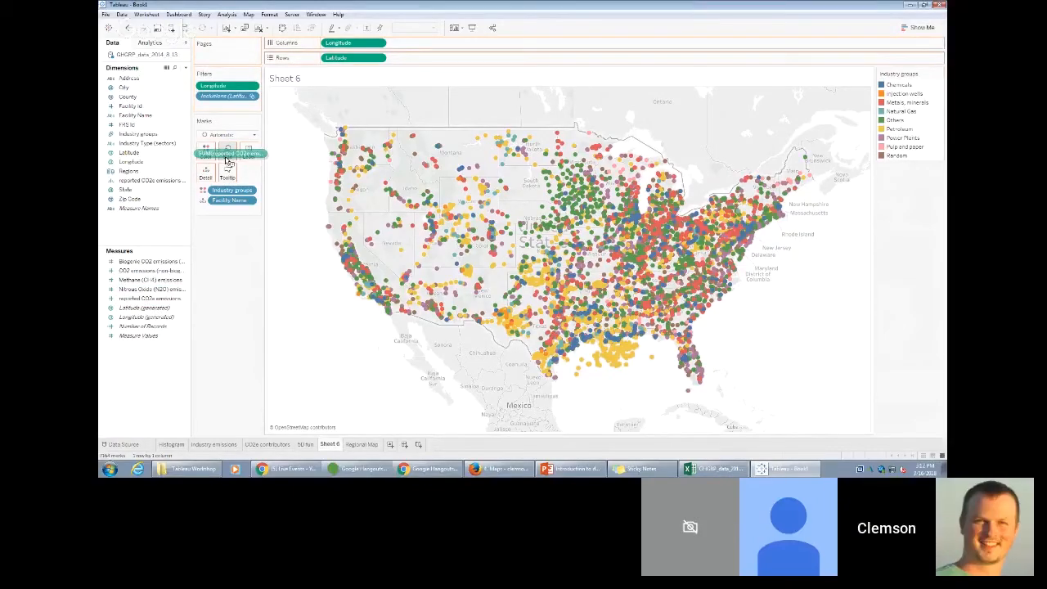
left_click_drag(229, 161, 227, 160)
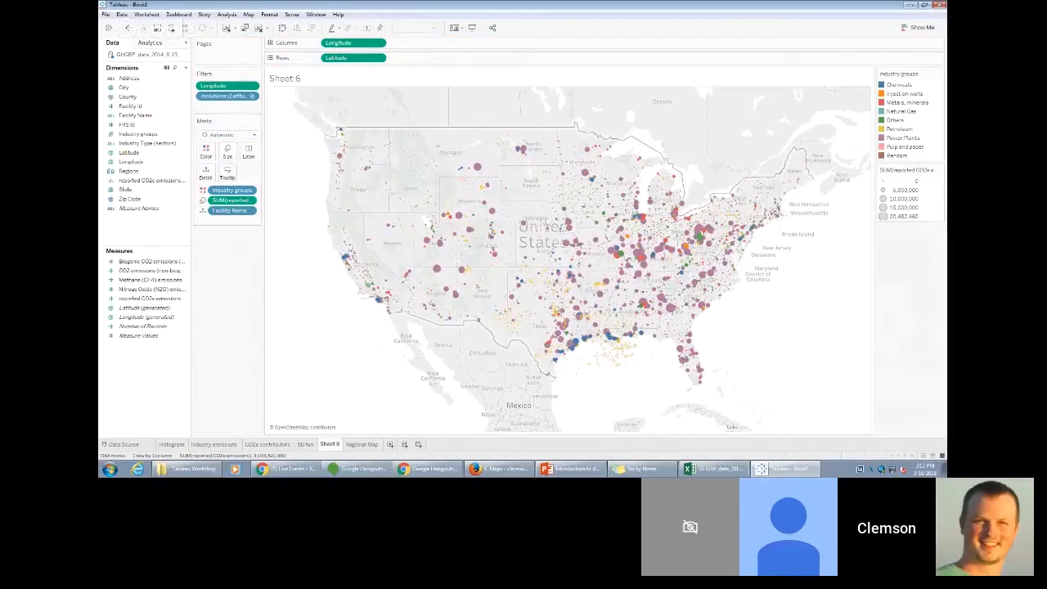
Highlight industry groups one at a time, including injection wells, Natural Gas, Power Plants and Pulp and paper, to examine their distribution, and clear the highlight.
left_click(500, 469)
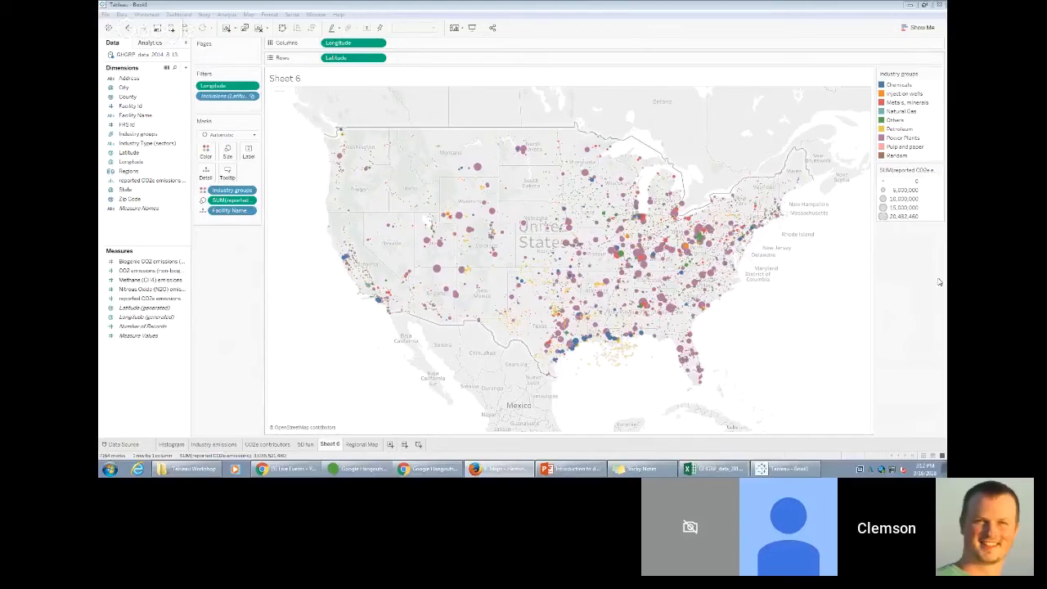
left_click(892, 86)
left_click(897, 93)
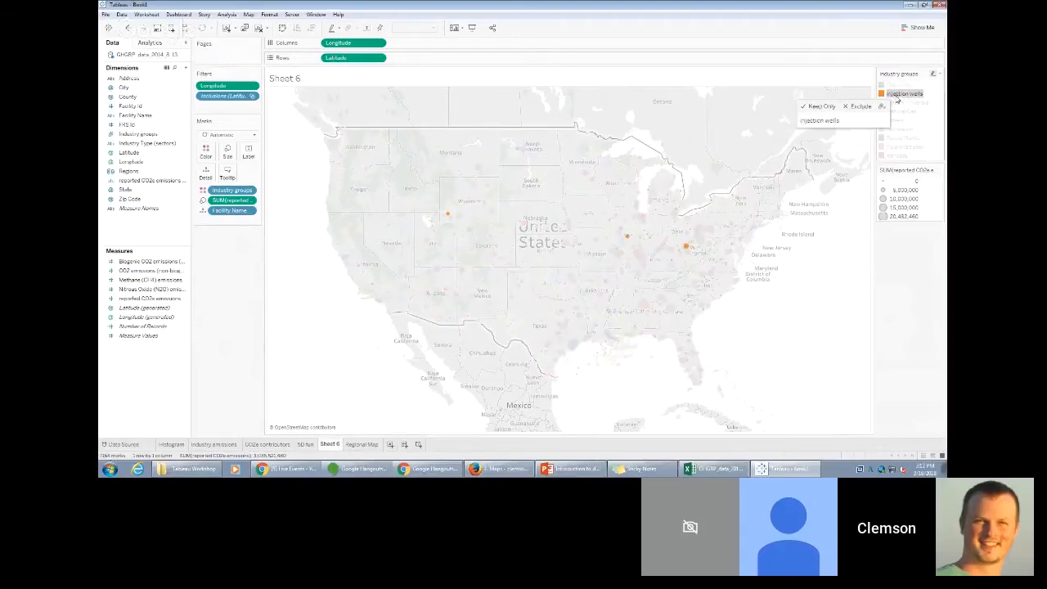
left_click(905, 103)
left_click(907, 115)
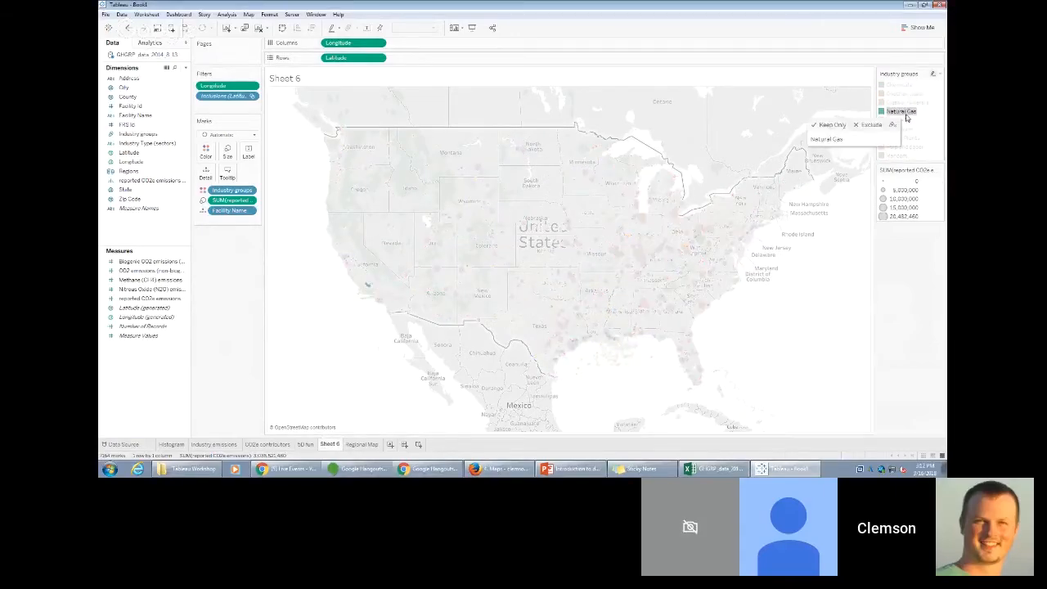
left_click(908, 130)
left_click(906, 138)
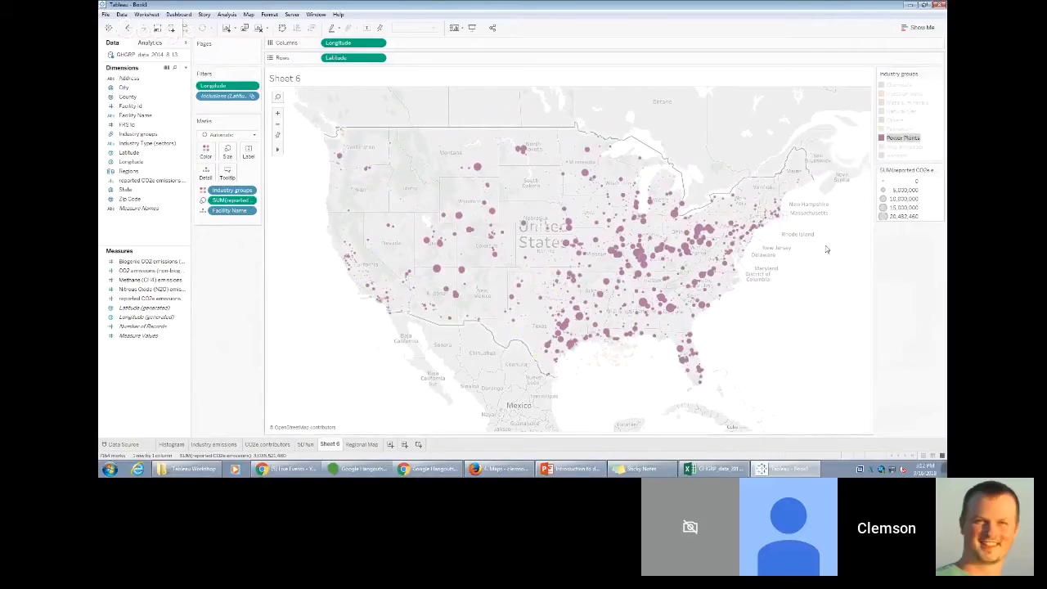
left_click(900, 153)
left_click(901, 147)
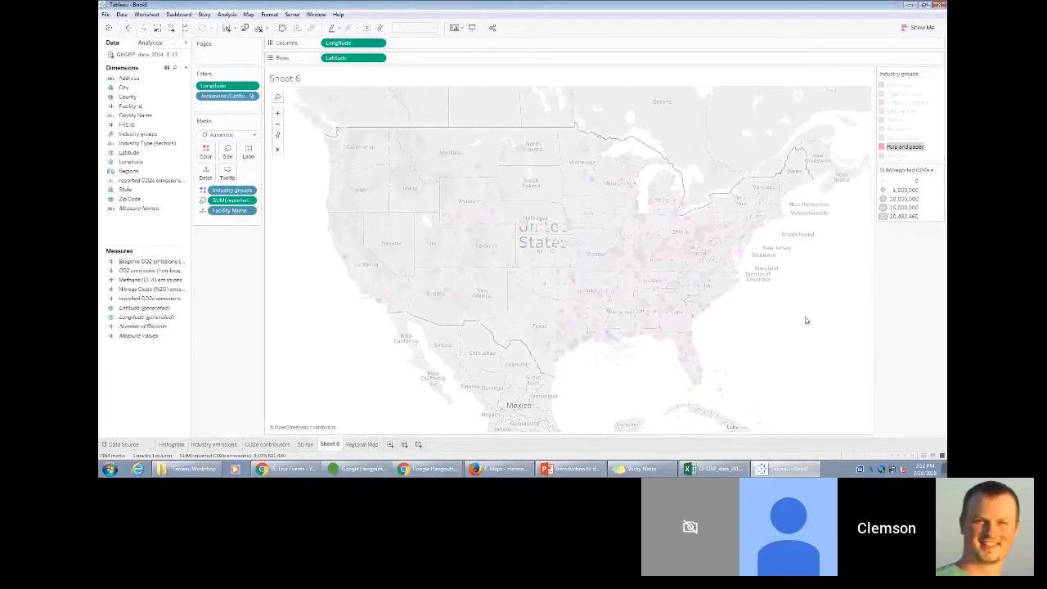
left_click(898, 312)
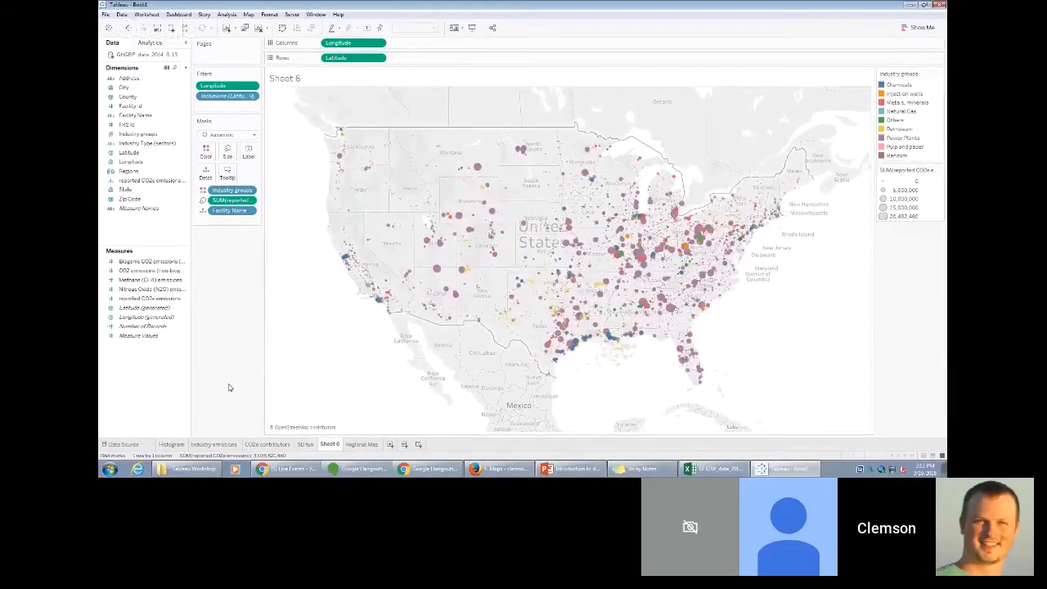
Add State to the map's filters with all listed states included, and show its filter control beside the map.
left_click(500, 469)
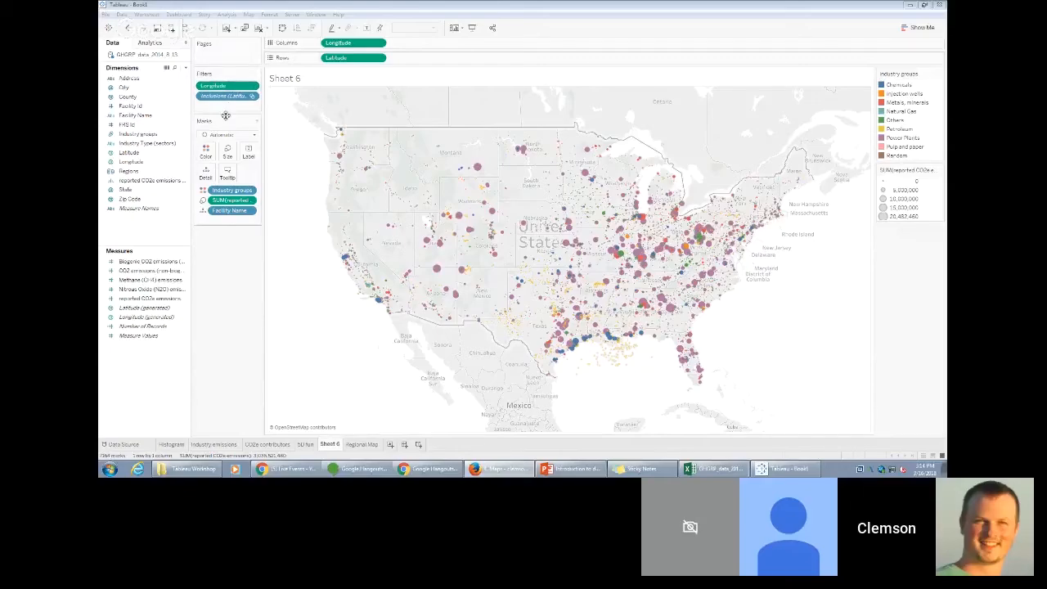
left_click(140, 194)
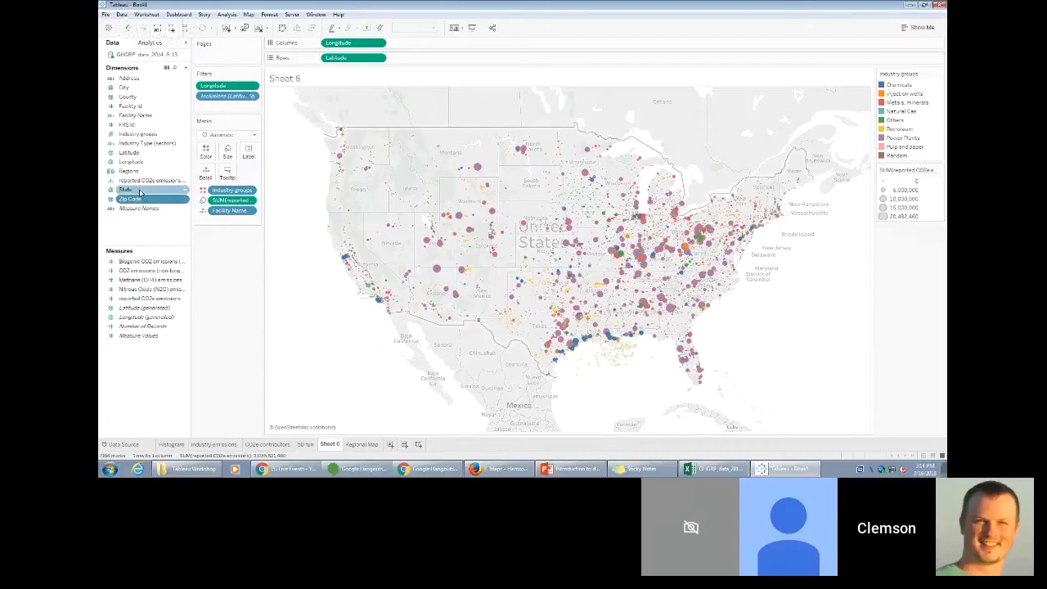
left_click_drag(140, 194, 226, 107)
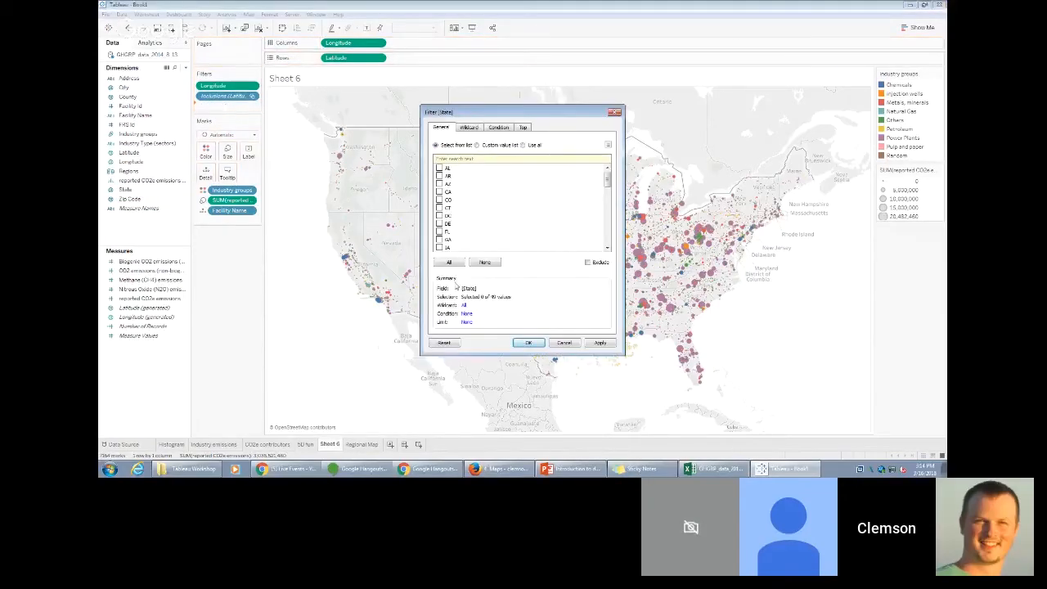
left_click(446, 263)
left_click(532, 344)
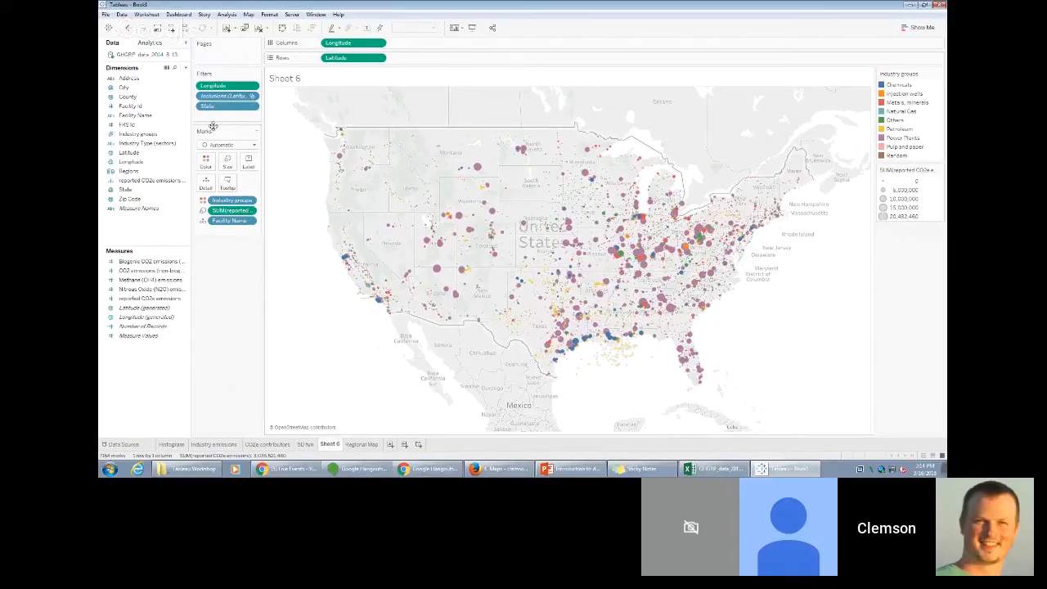
left_click(252, 108)
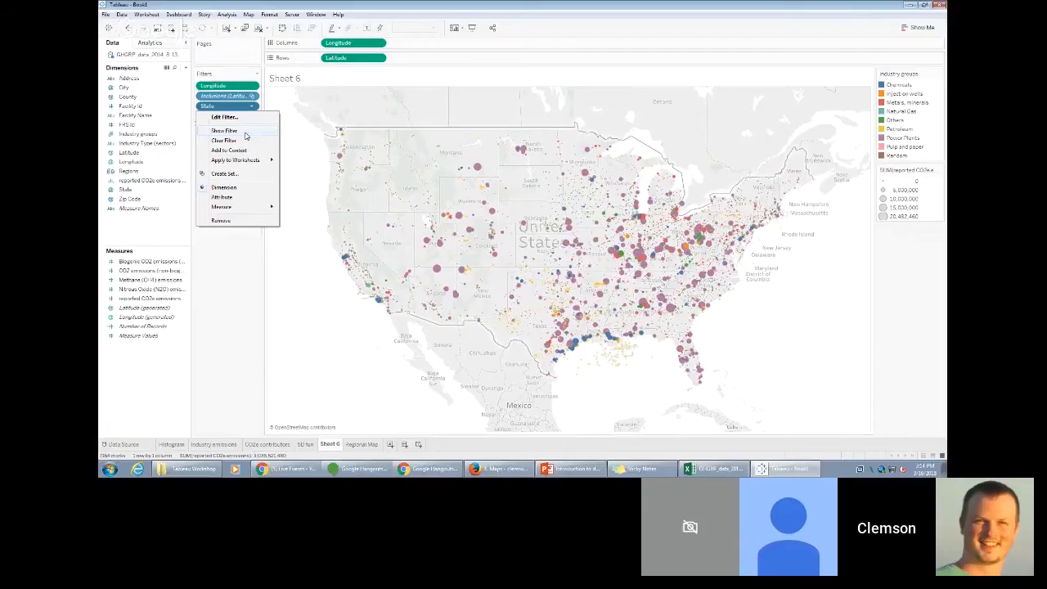
left_click(245, 133)
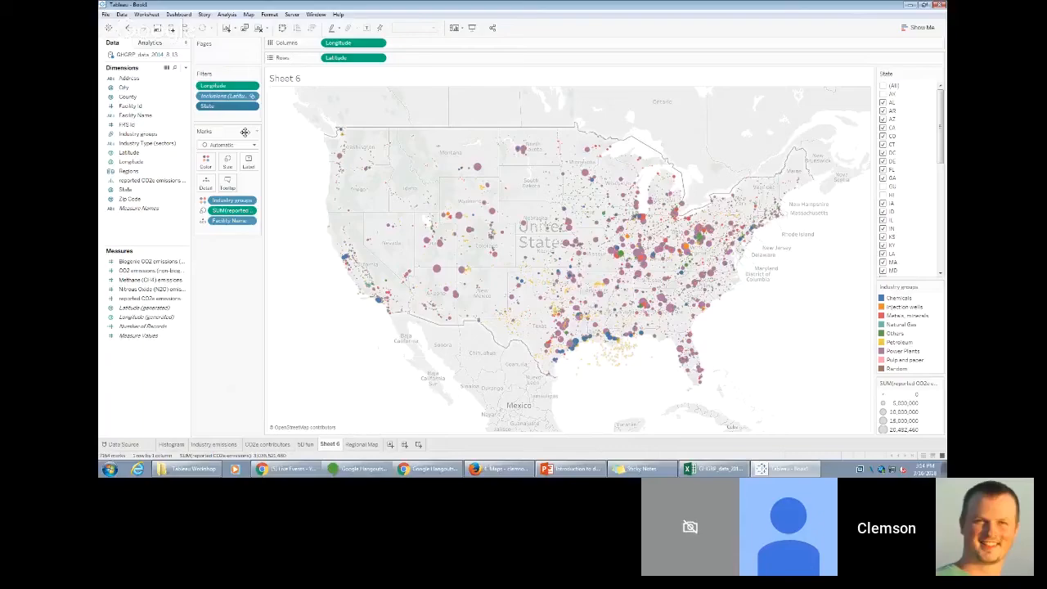
Exclude and restore individual states such as IL, MN and MO in the State filter to examine the effect on the map.
scroll(892, 146, "down", 3)
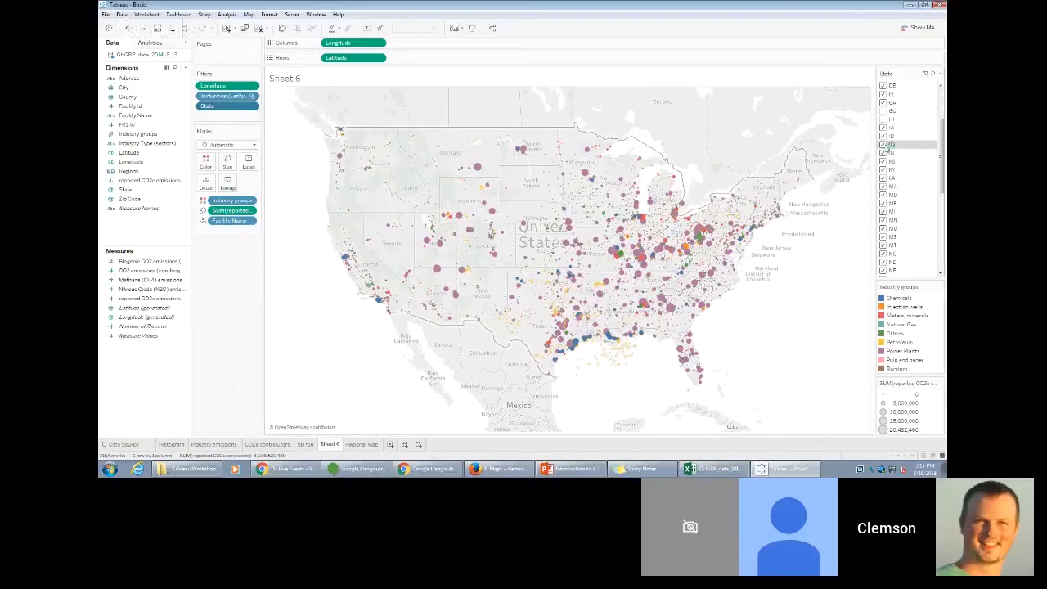
left_click(883, 144)
left_click(884, 146)
left_click(884, 146)
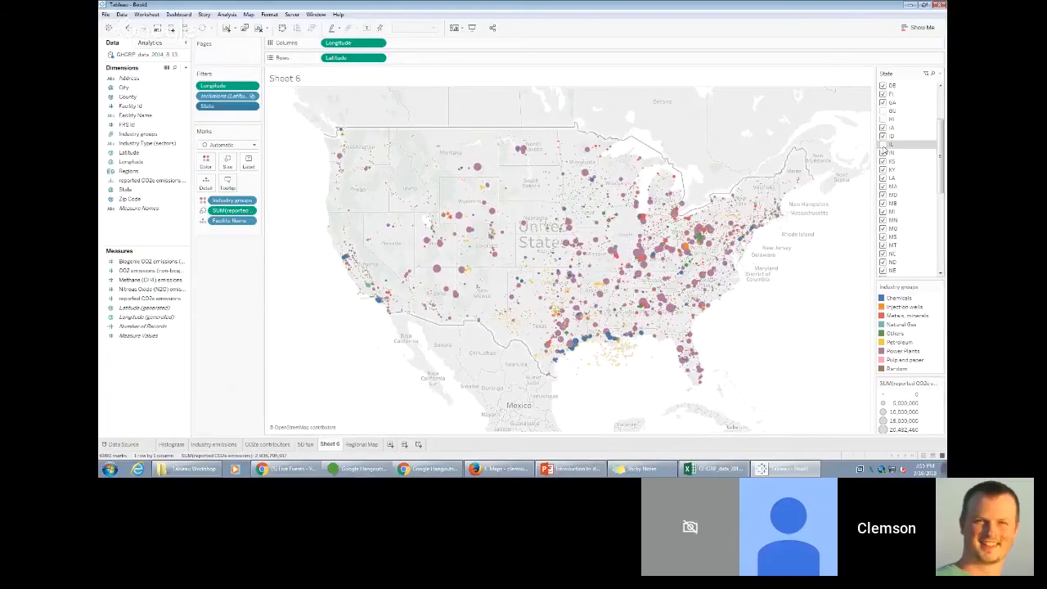
left_click(884, 145)
left_click(883, 186)
left_click(883, 186)
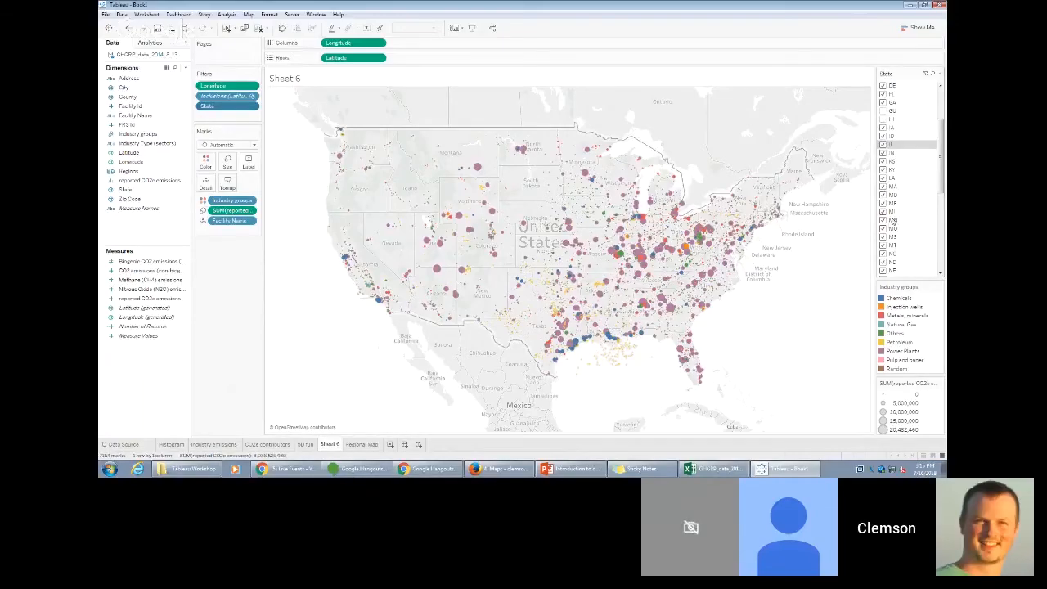
left_click(884, 221)
left_click(884, 221)
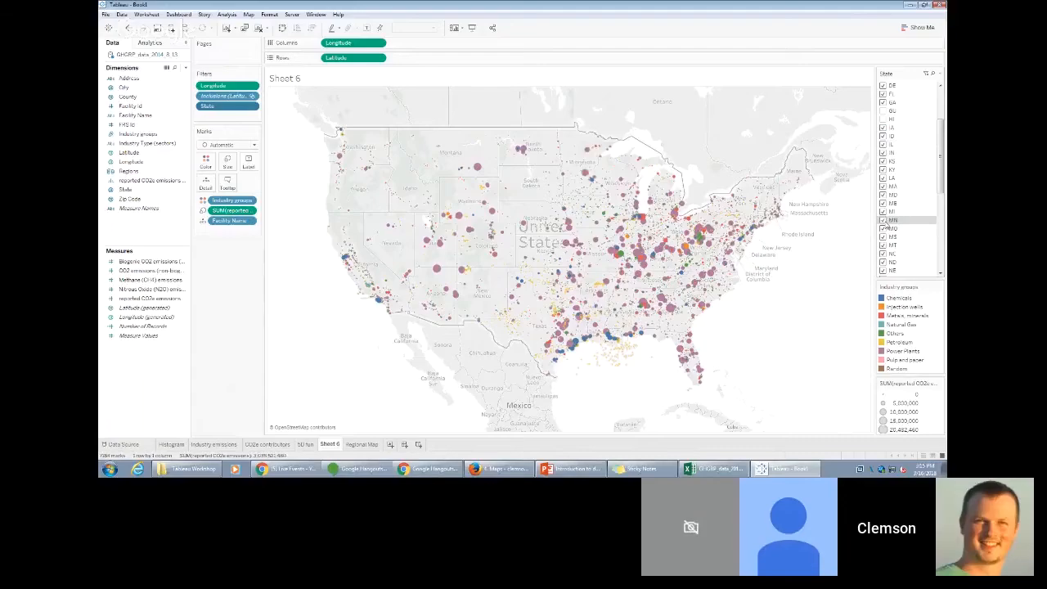
left_click(884, 221)
left_click(884, 221)
scroll(908, 157, "down", 3)
scroll(908, 157, "down", 3)
scroll(908, 157, "up", 9)
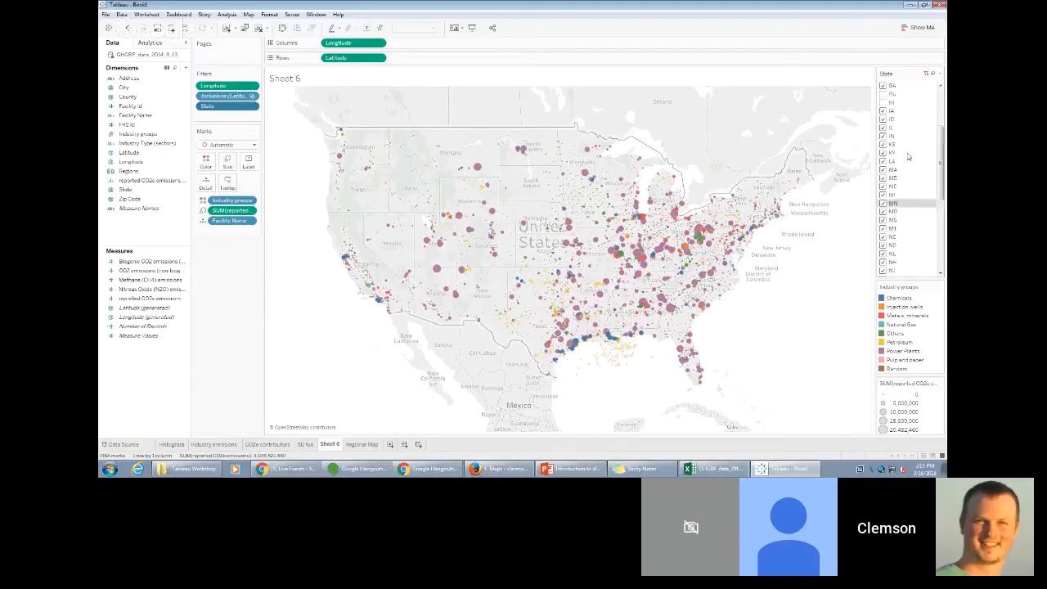
scroll(908, 157, "down", 4)
left_click(884, 163)
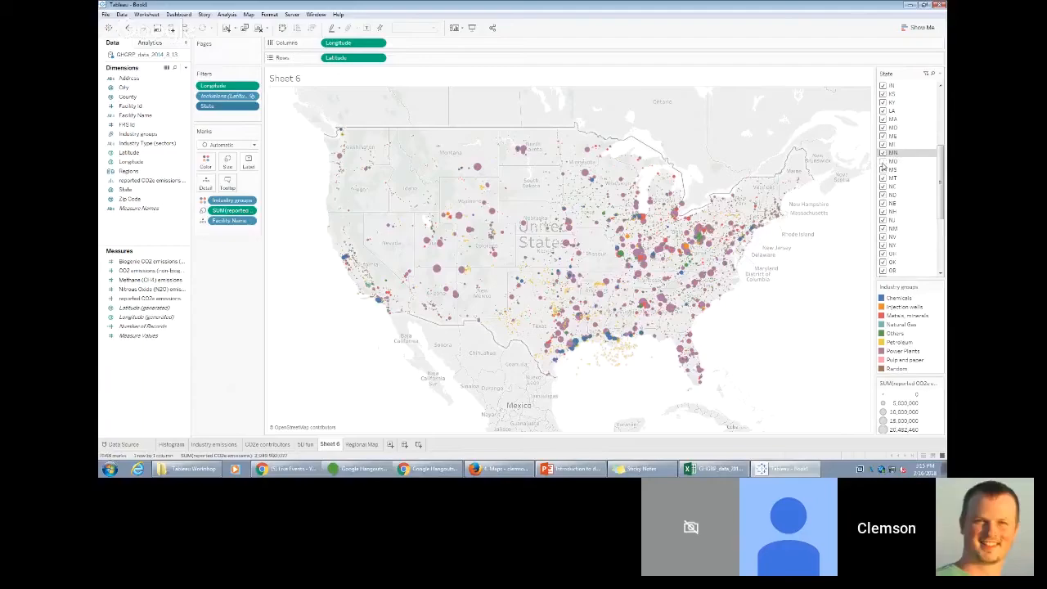
left_click(884, 163)
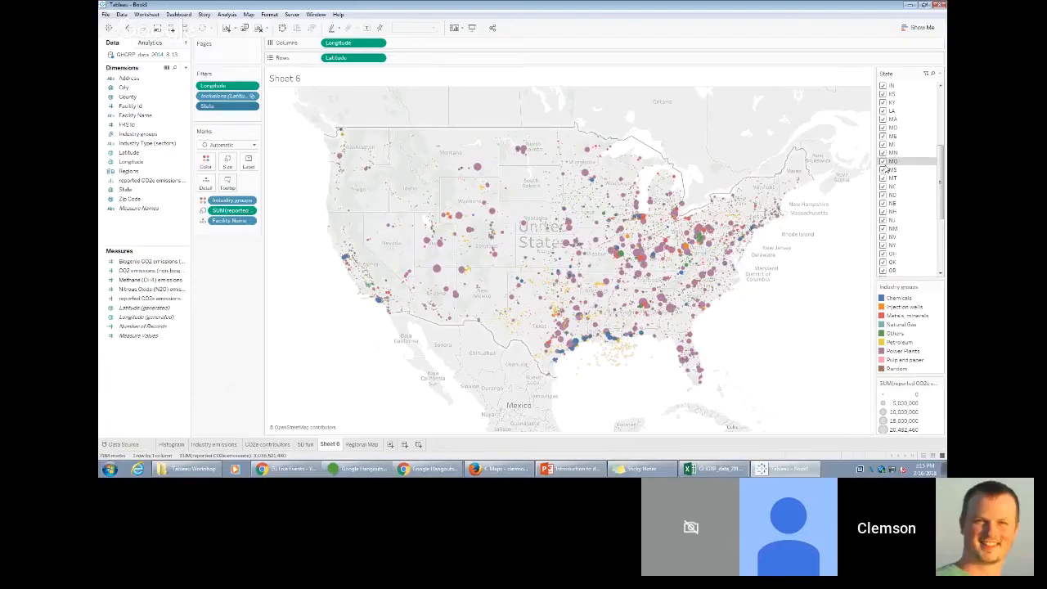
left_click(883, 162)
left_click(884, 163)
scroll(895, 145, "up", 6)
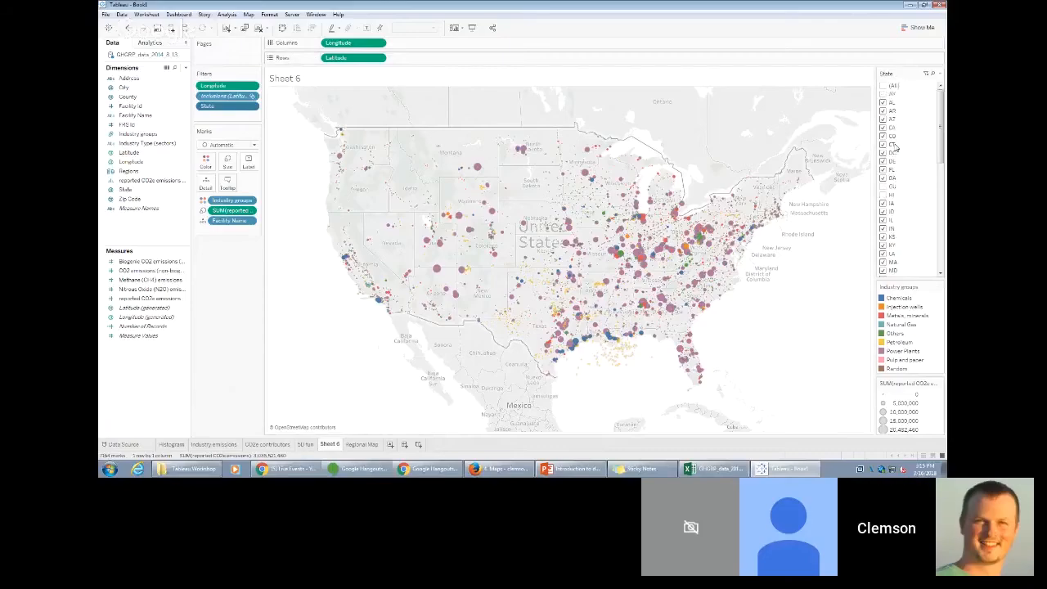
Change the State filter control to a single value dropdown and set it to all states.
left_click(941, 75)
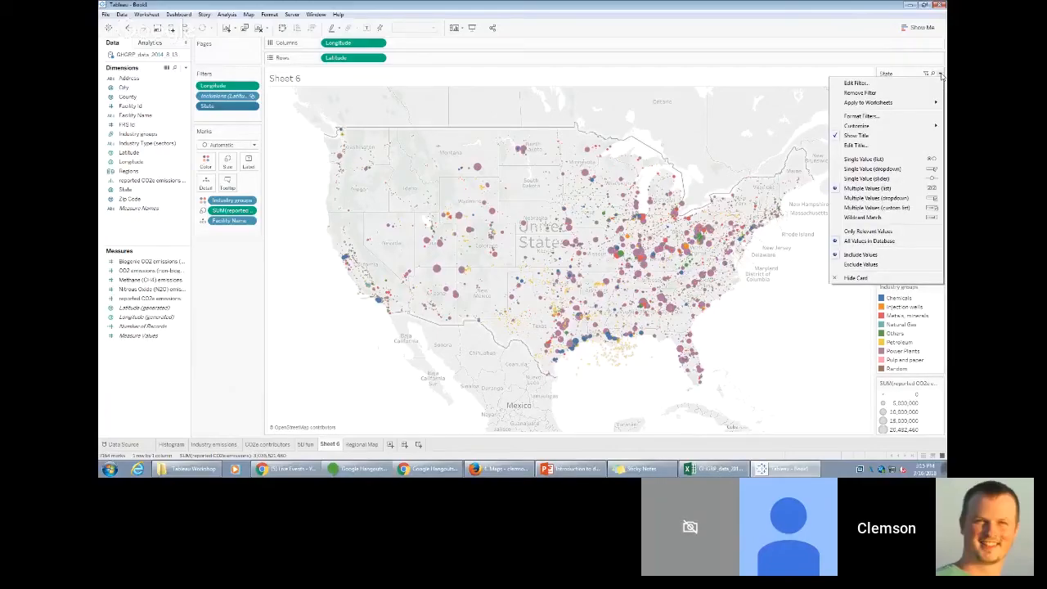
left_click(906, 171)
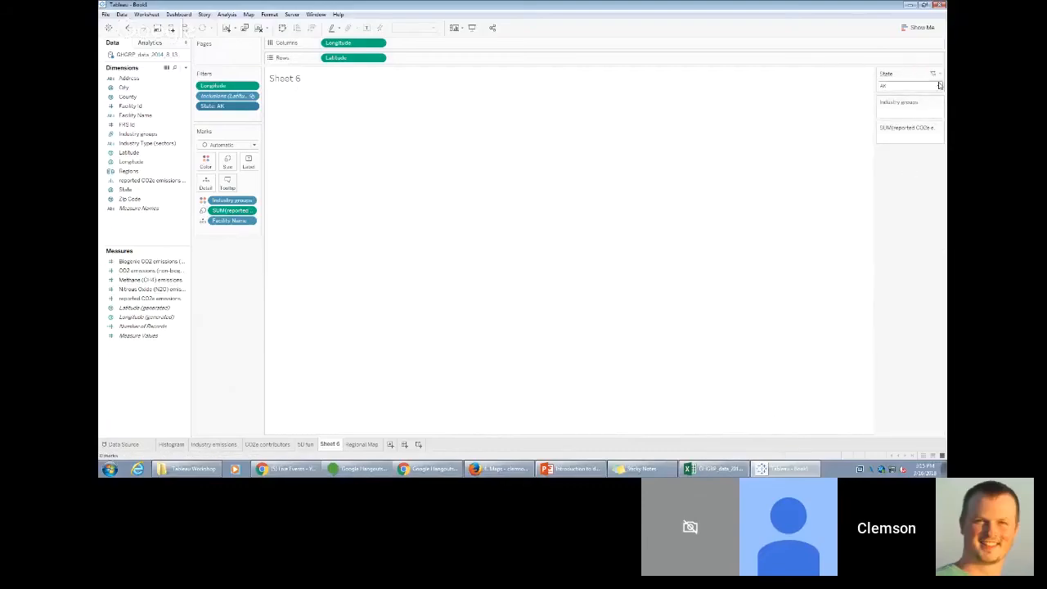
left_click(938, 86)
left_click(890, 106)
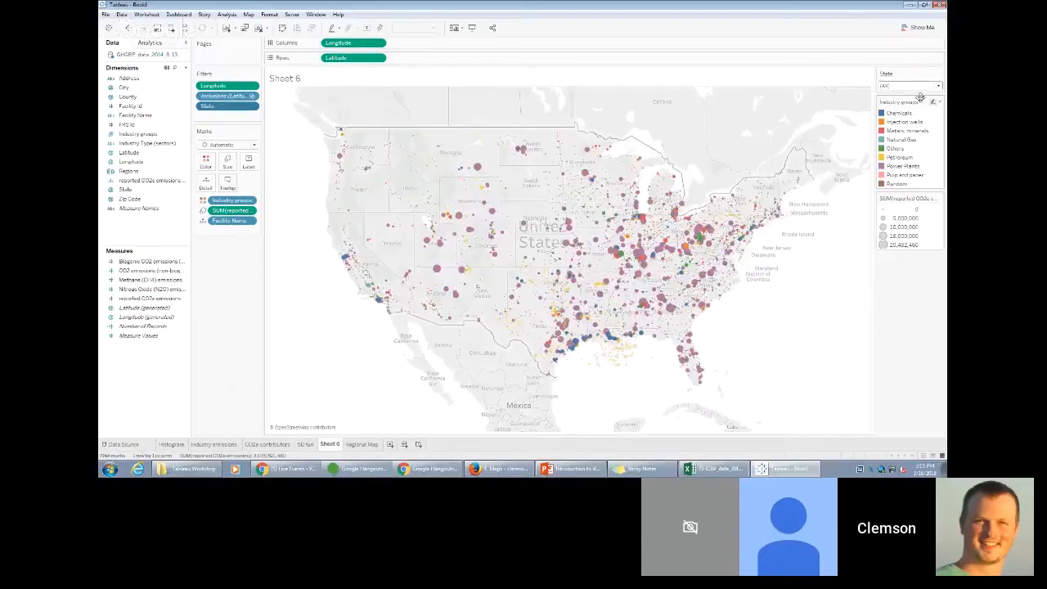
Filter the map to IL, MD and SC one at a time to examine their facilities, and reset the State filter to all.
left_click(937, 86)
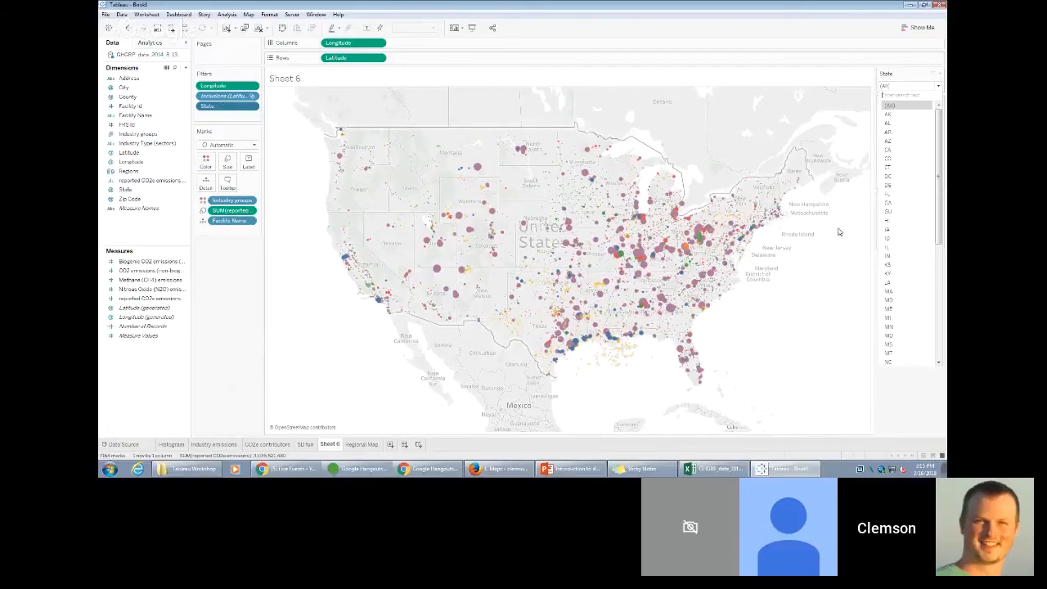
left_click(902, 250)
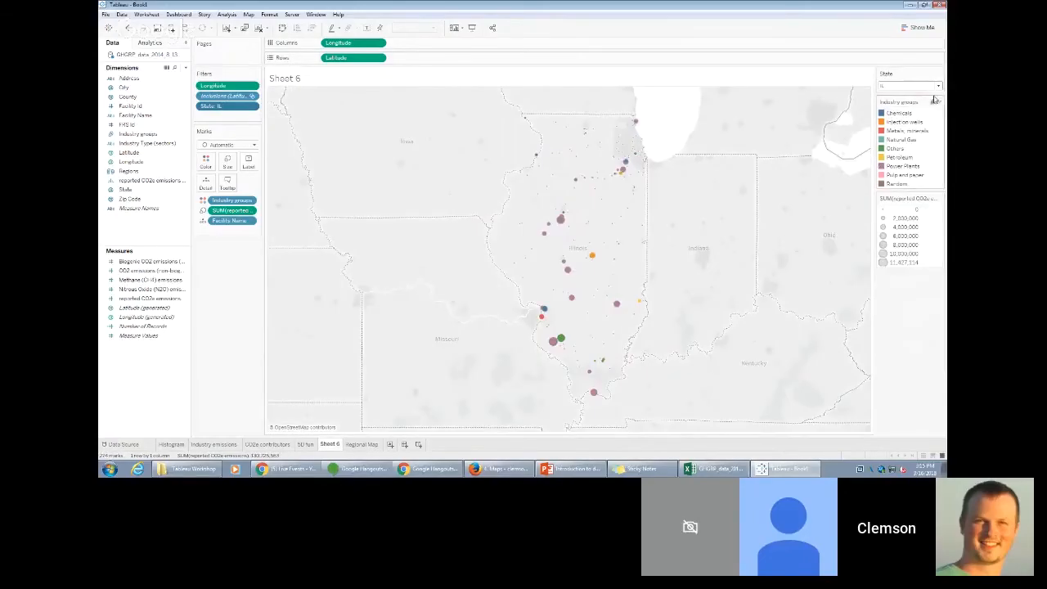
left_click(938, 87)
left_click(905, 301)
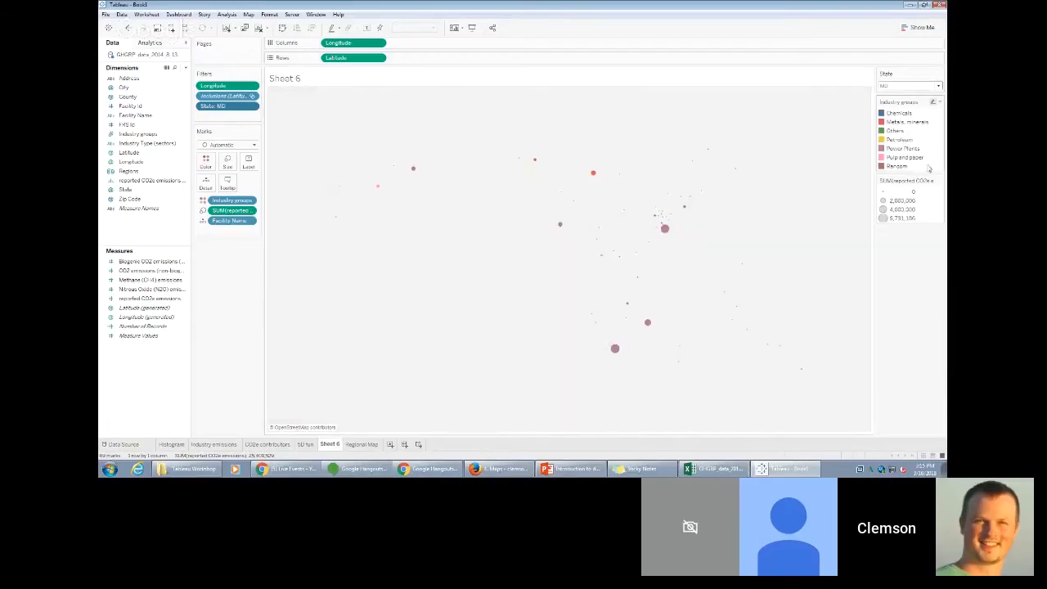
left_click(939, 86)
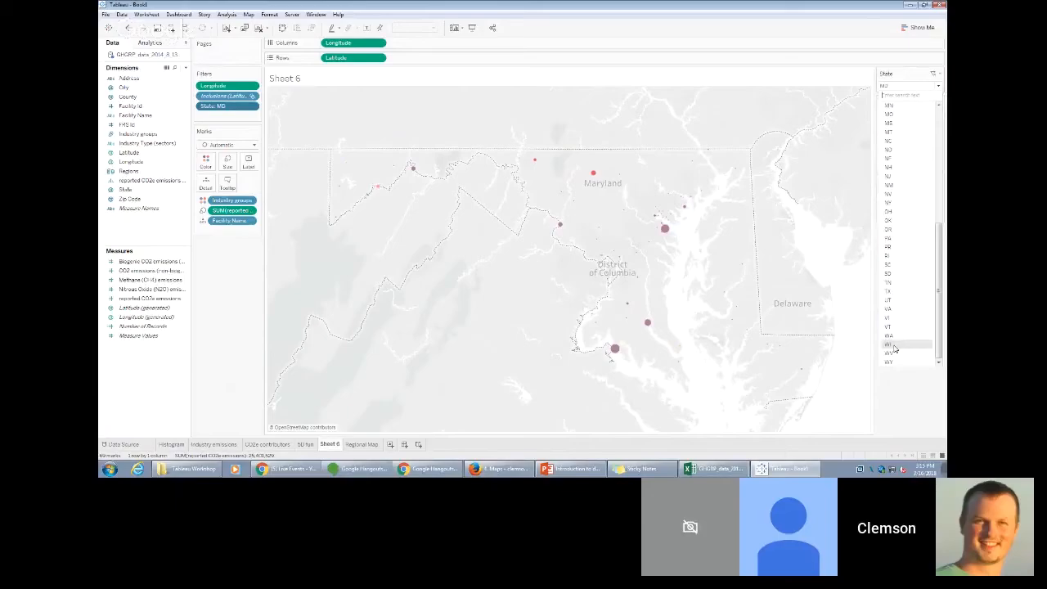
left_click(907, 264)
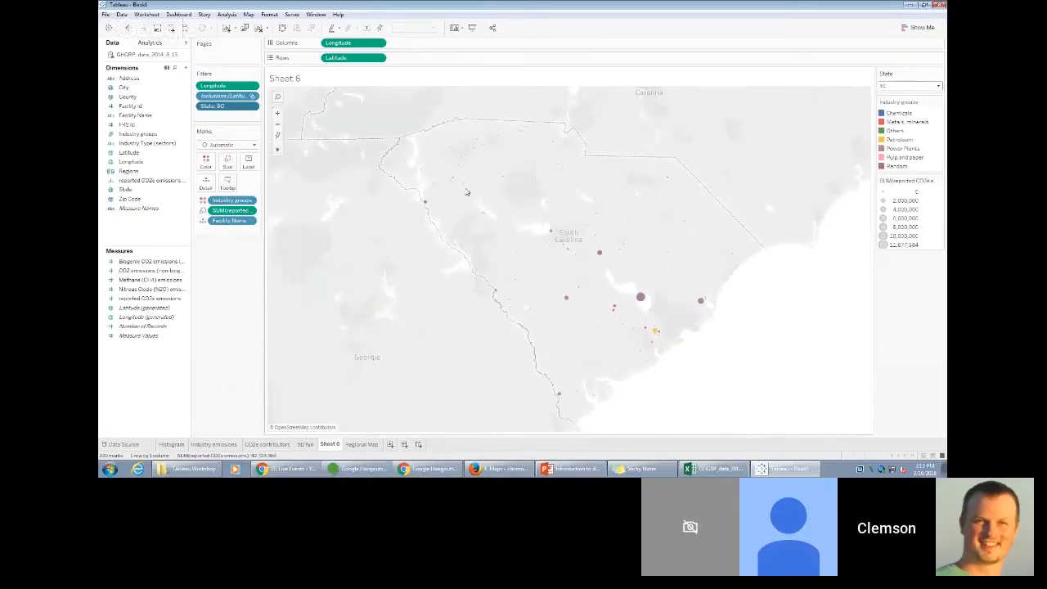
mouse_move(420, 173)
left_click(910, 88)
scroll(909, 102, "up", 8)
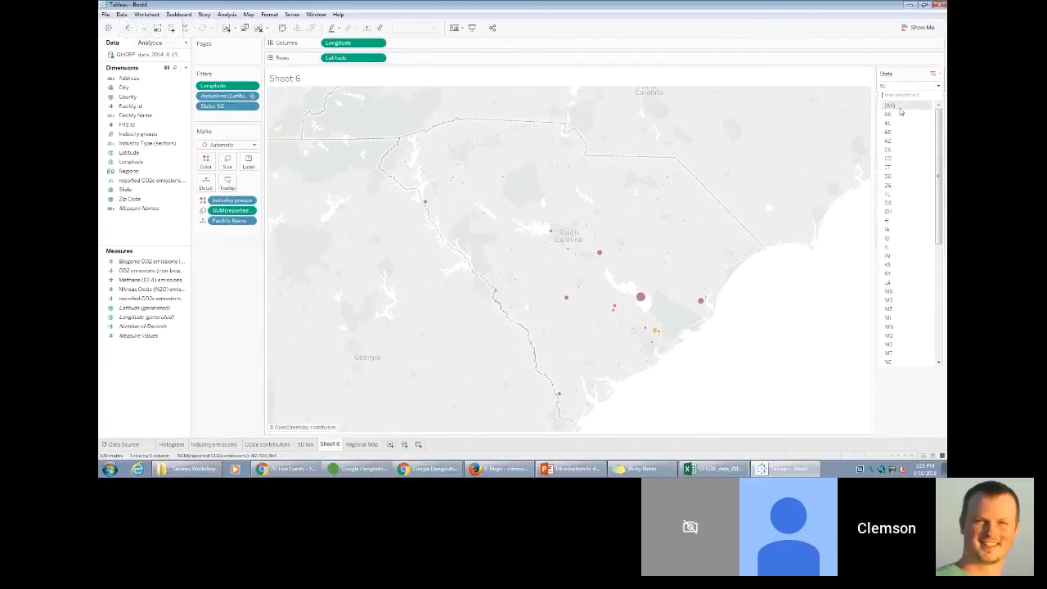
left_click(907, 106)
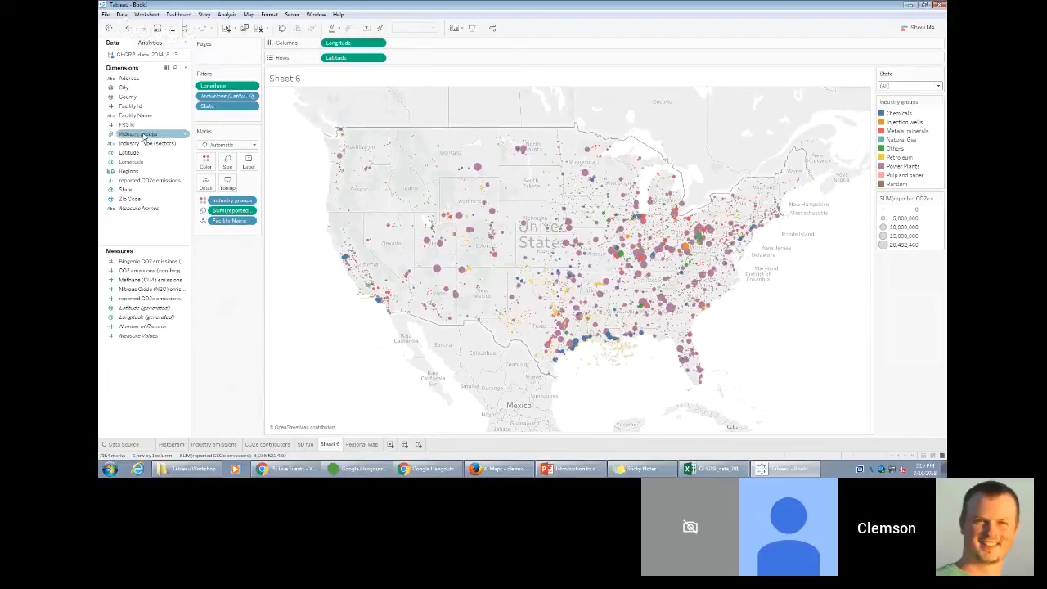
Add Industry groups to the map's filters with every group included, and show its filter control.
left_click_drag(161, 139, 217, 119)
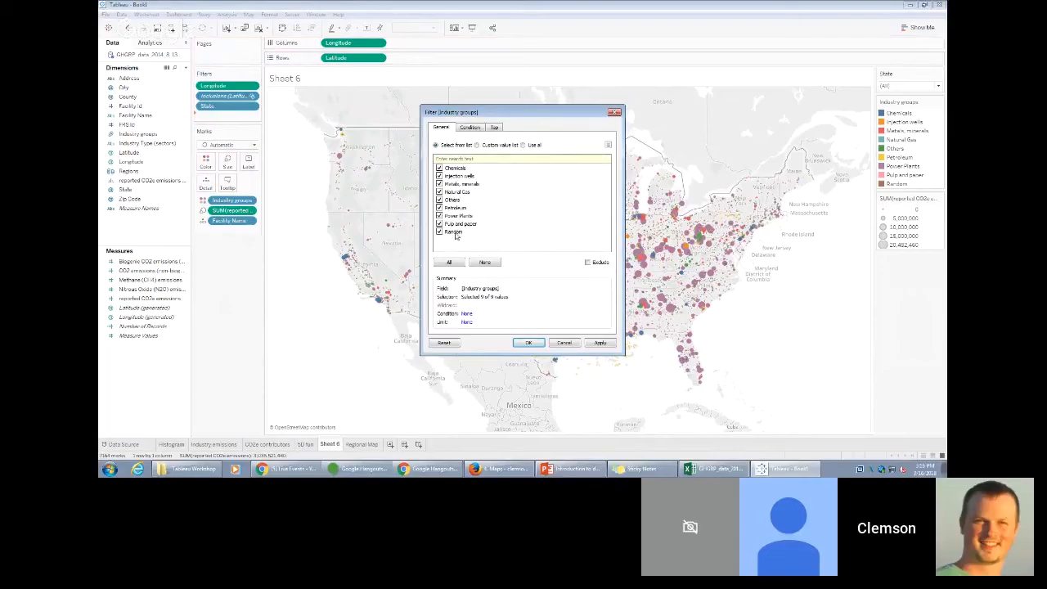
left_click(529, 342)
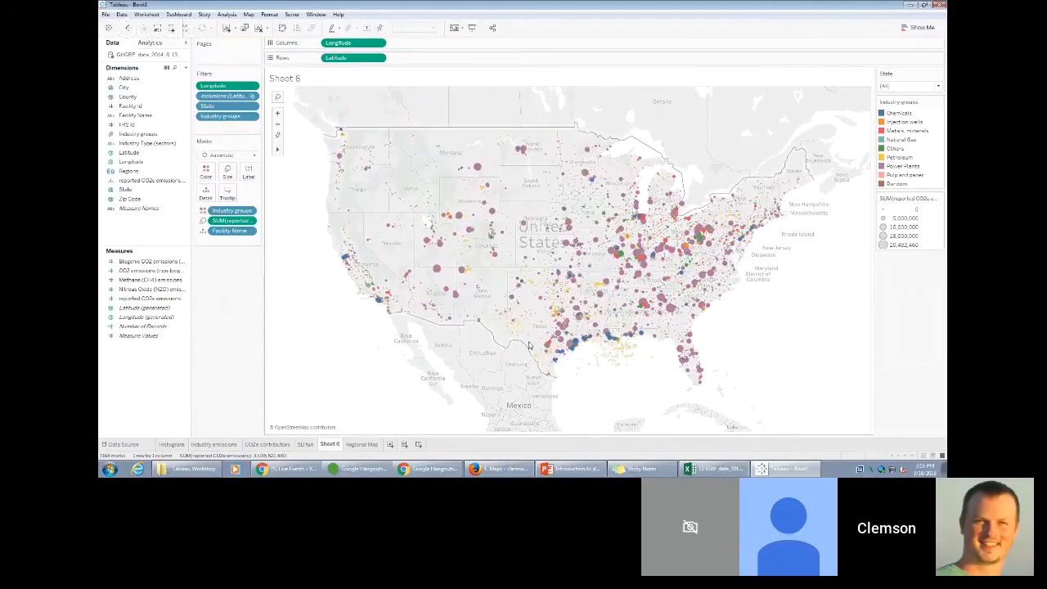
left_click(252, 117)
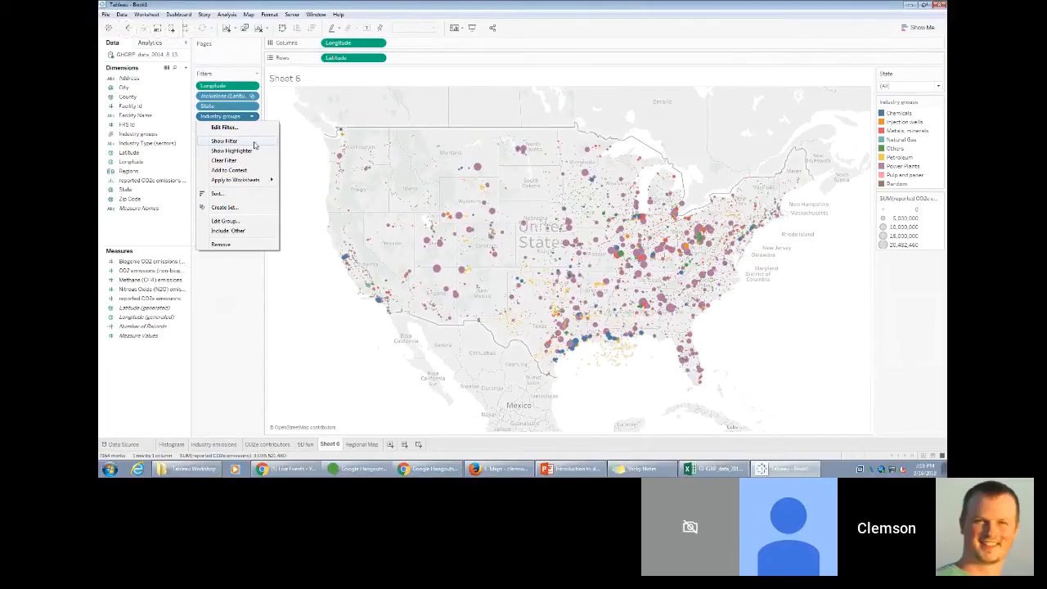
left_click(225, 140)
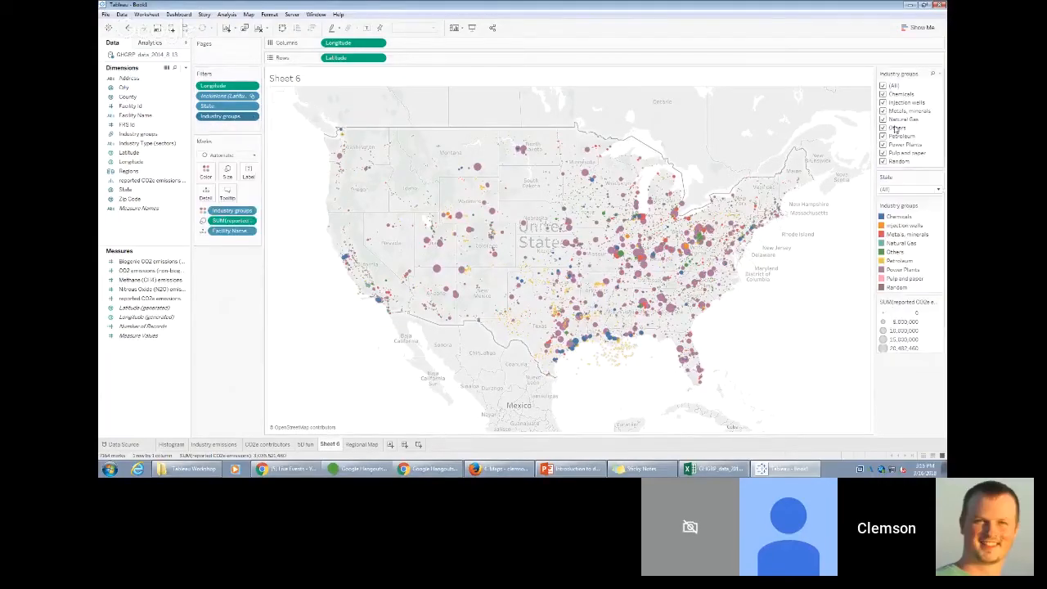
Limit the map to Injection wells, Metals, minerals and Petroleum to examine those facilities, and restore all industry groups.
left_click(891, 87)
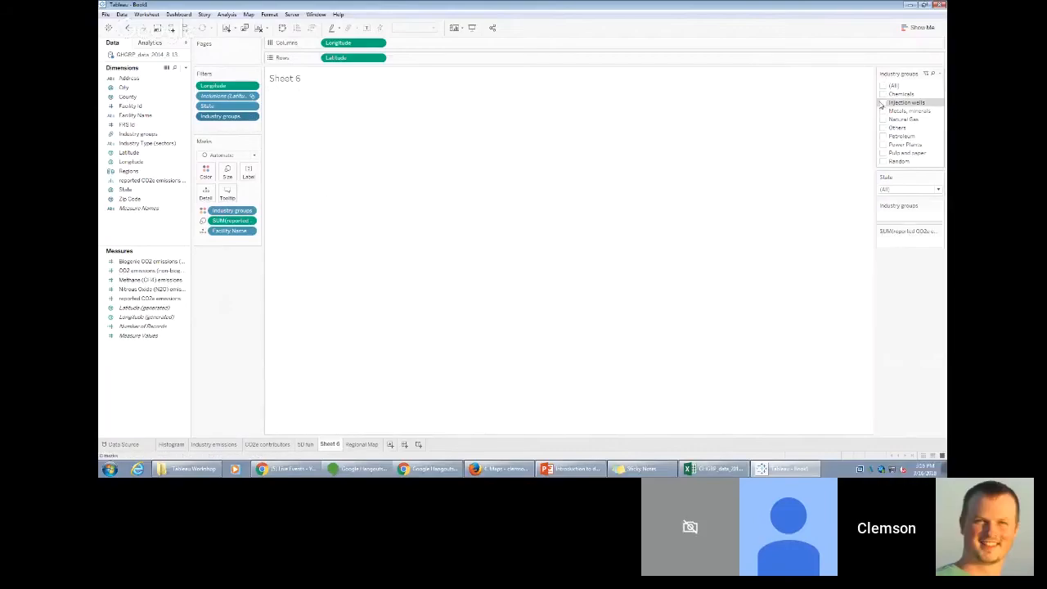
left_click(884, 103)
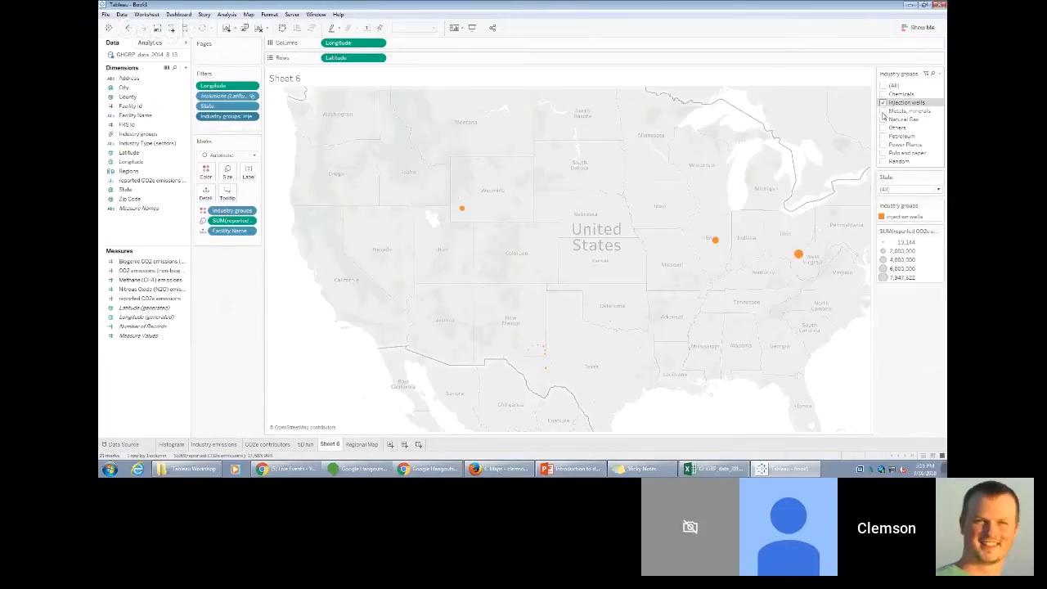
left_click(884, 112)
left_click(884, 136)
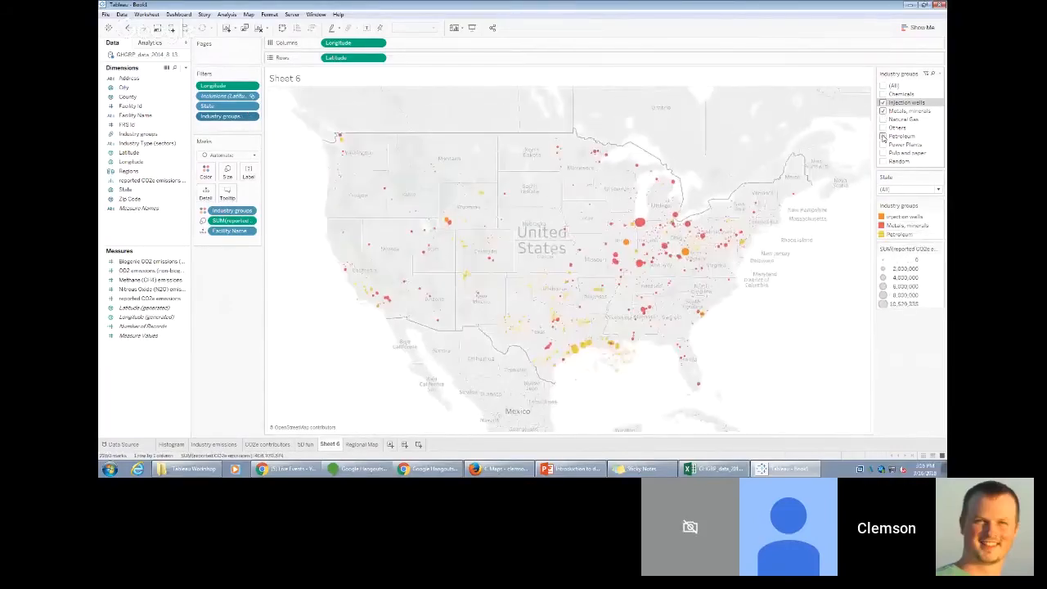
left_click(884, 86)
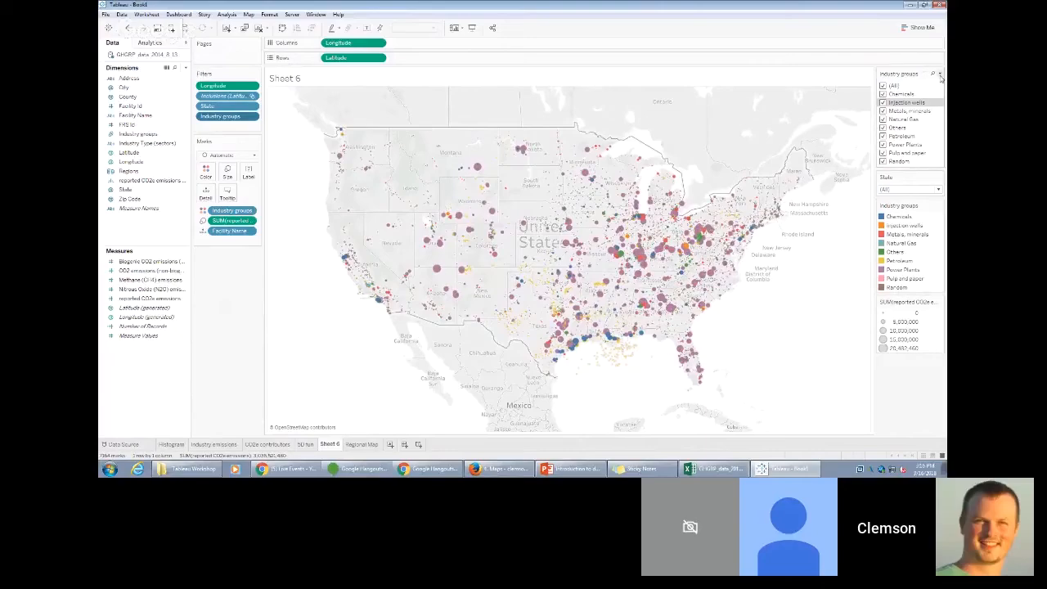
Change the Industry groups filter control to a single value dropdown.
left_click(940, 74)
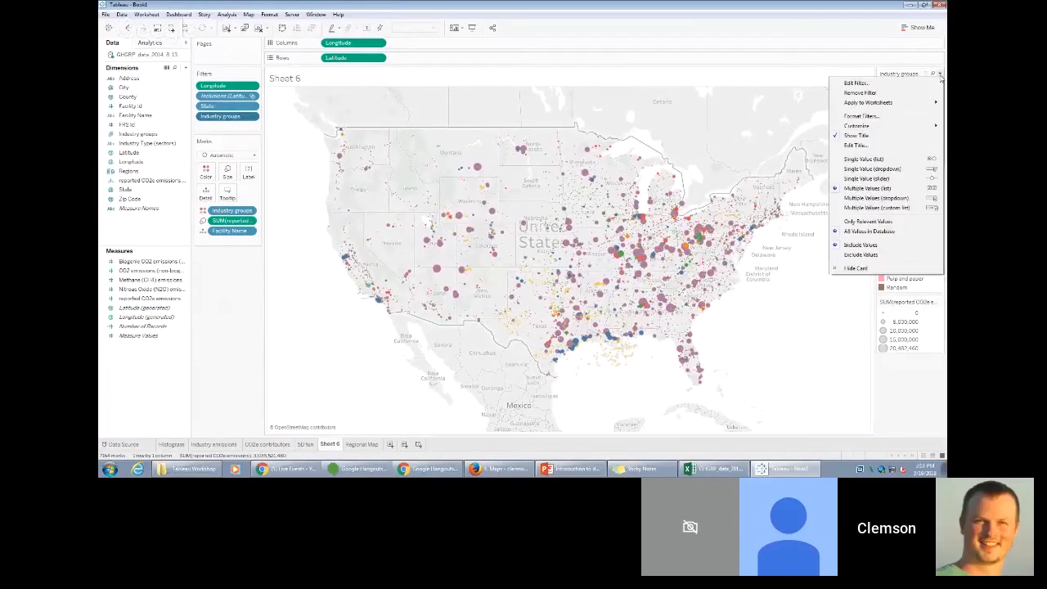
left_click(908, 168)
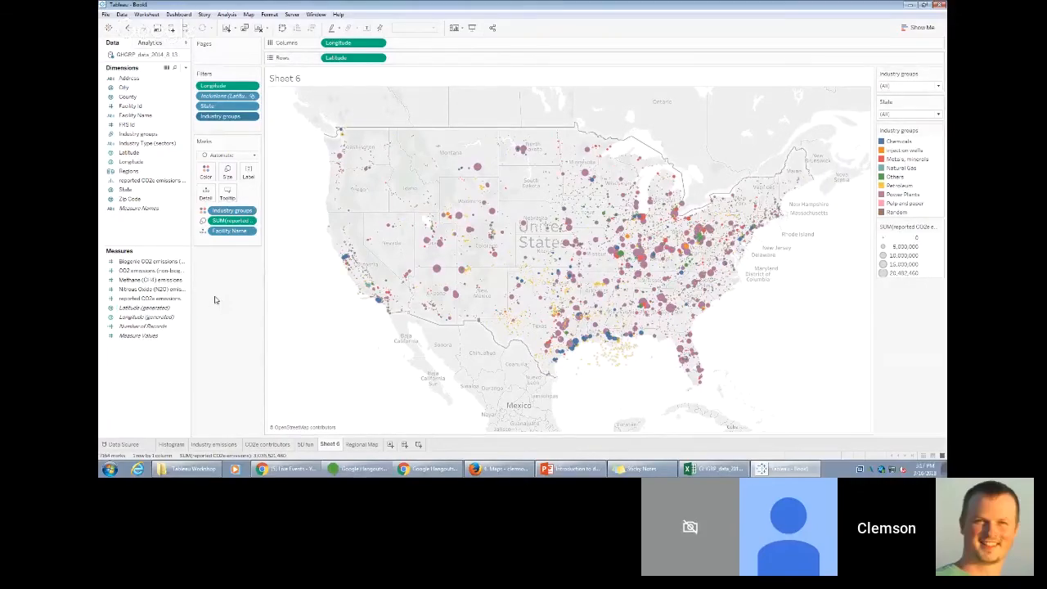
Add Regions to the map's filters with every region included.
left_click(124, 171)
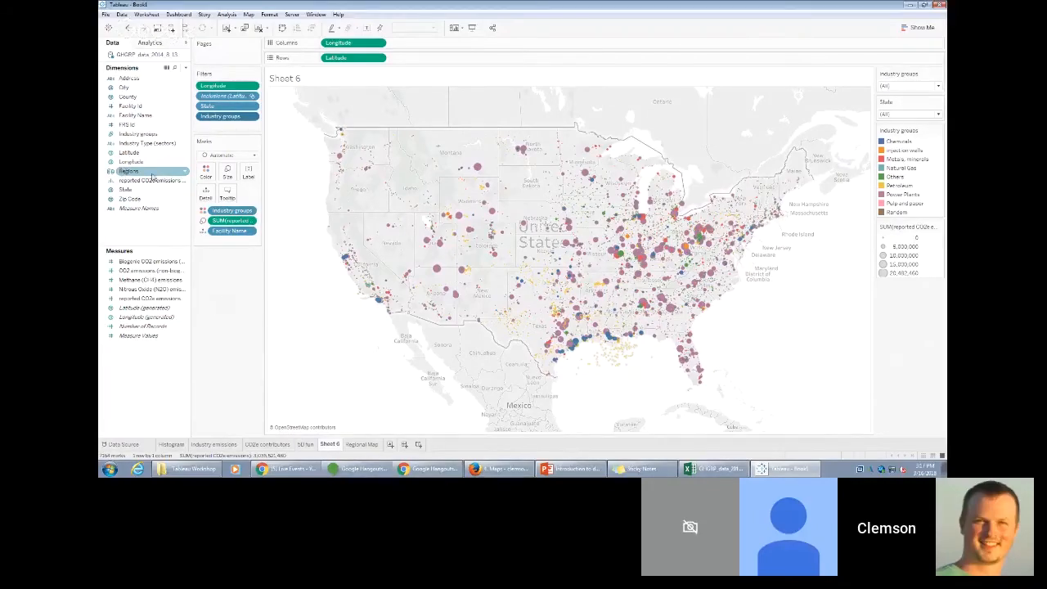
left_click_drag(141, 171, 219, 129)
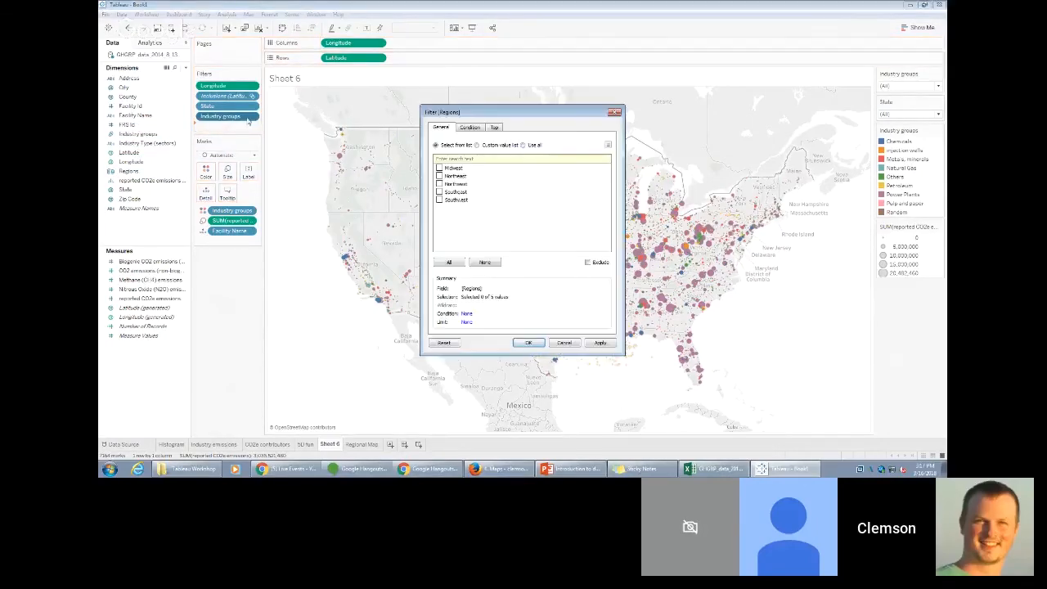
left_click(454, 264)
key("Return")
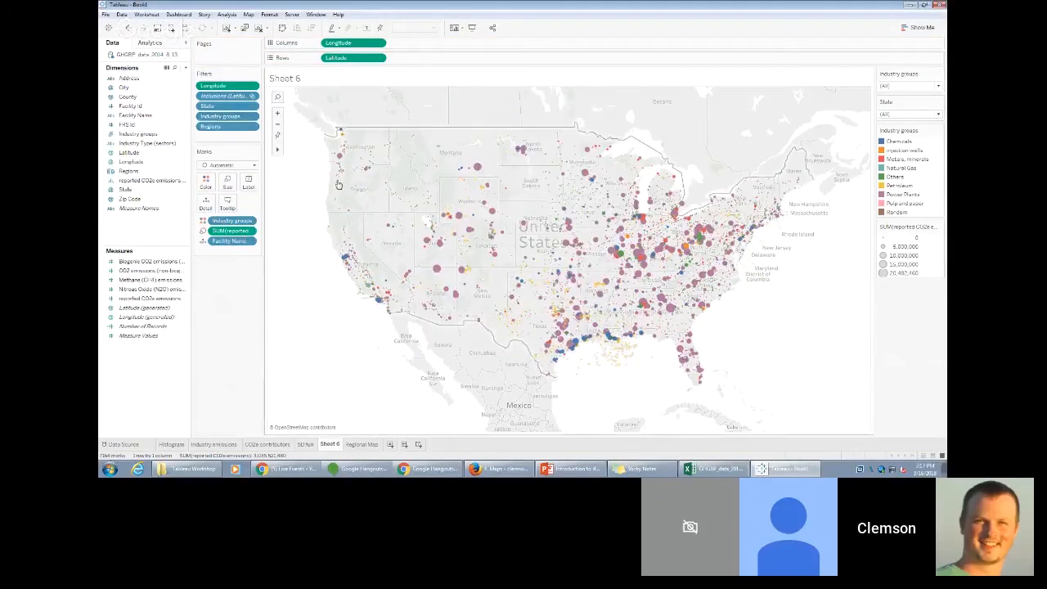
Show the Regions filter control and make it a single value dropdown.
left_click(252, 127)
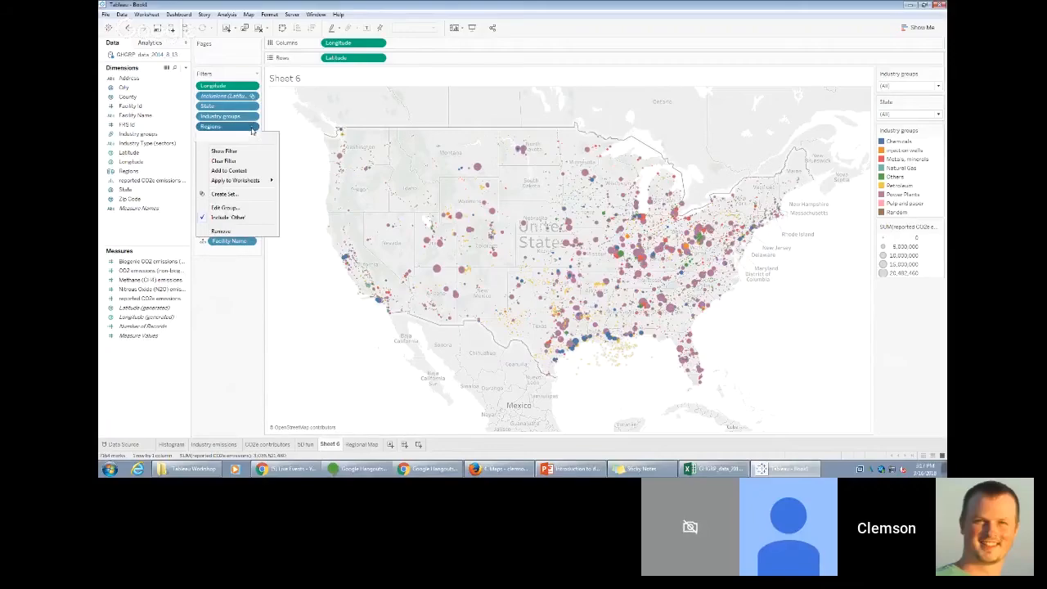
left_click(253, 128)
left_click(252, 128)
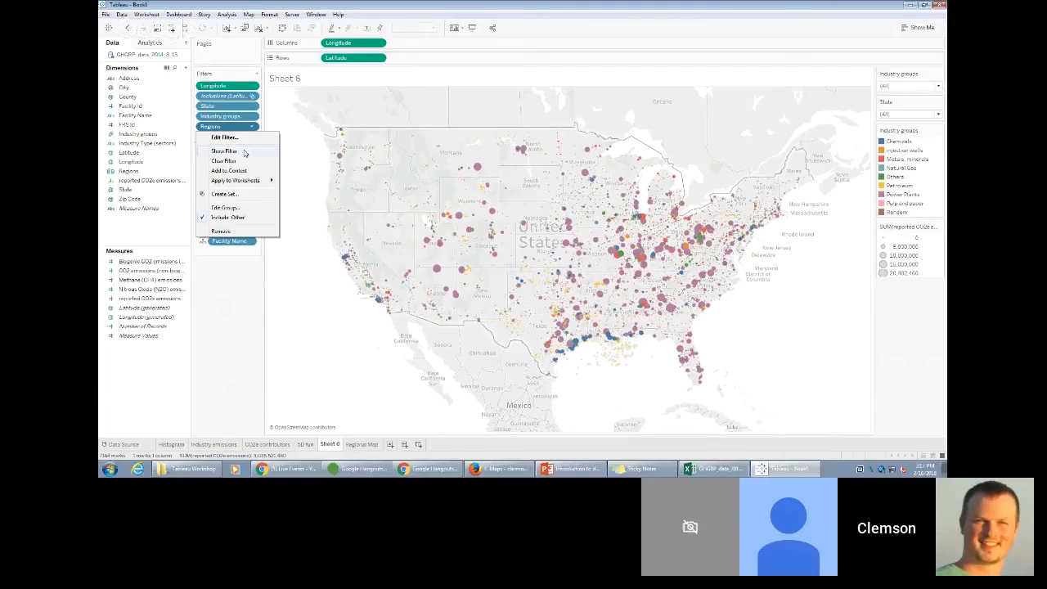
left_click(225, 152)
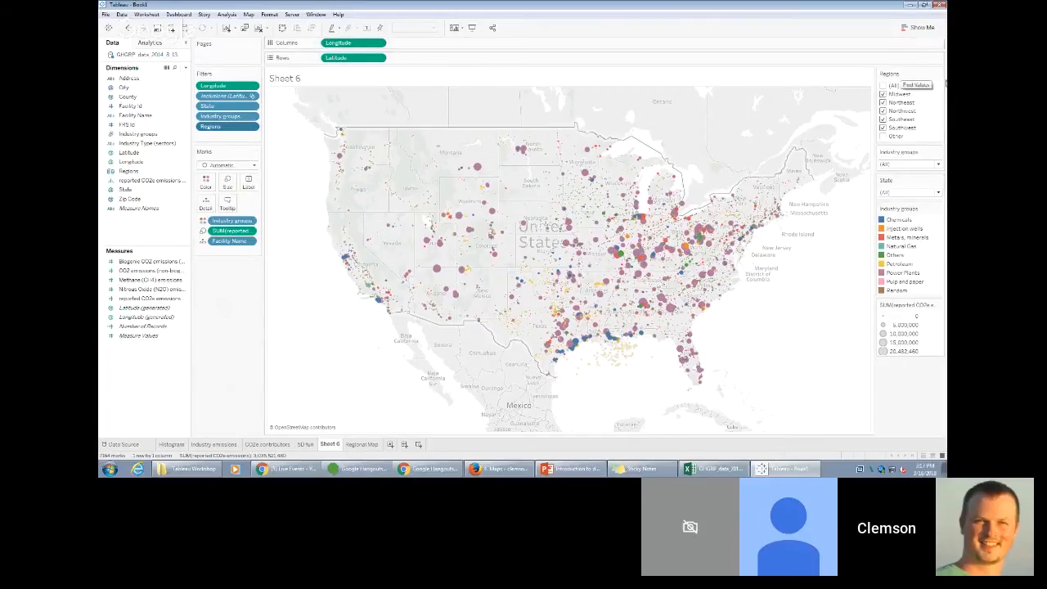
left_click(940, 74)
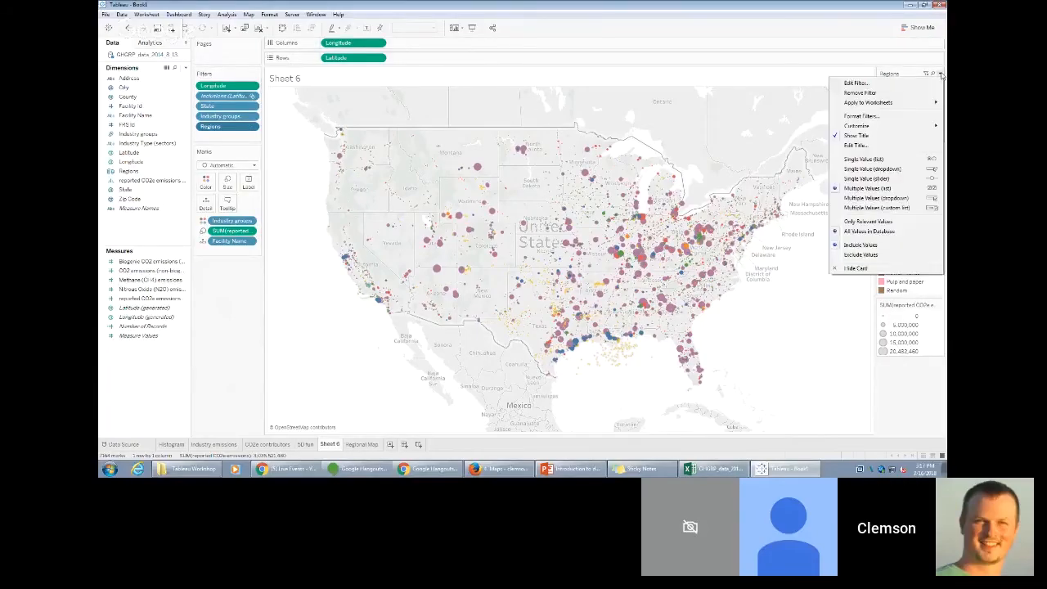
left_click(904, 169)
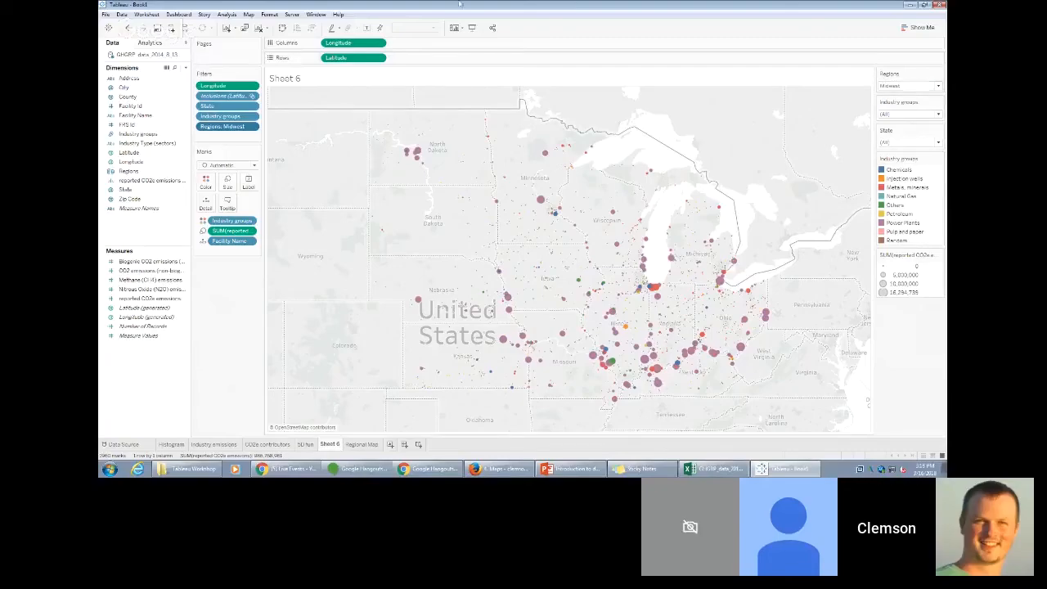
double_click(217, 110)
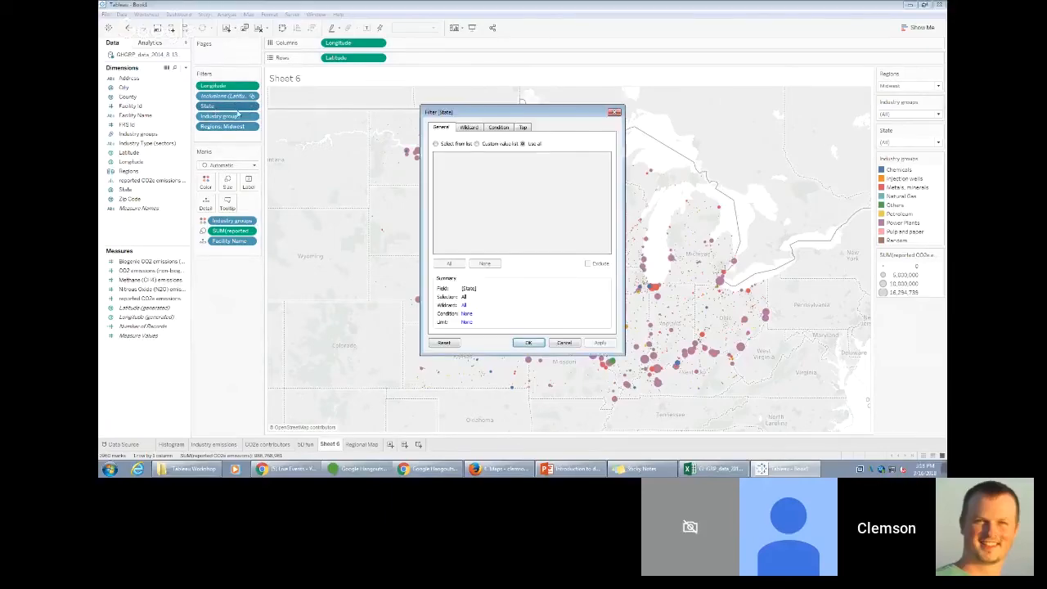
left_click(564, 344)
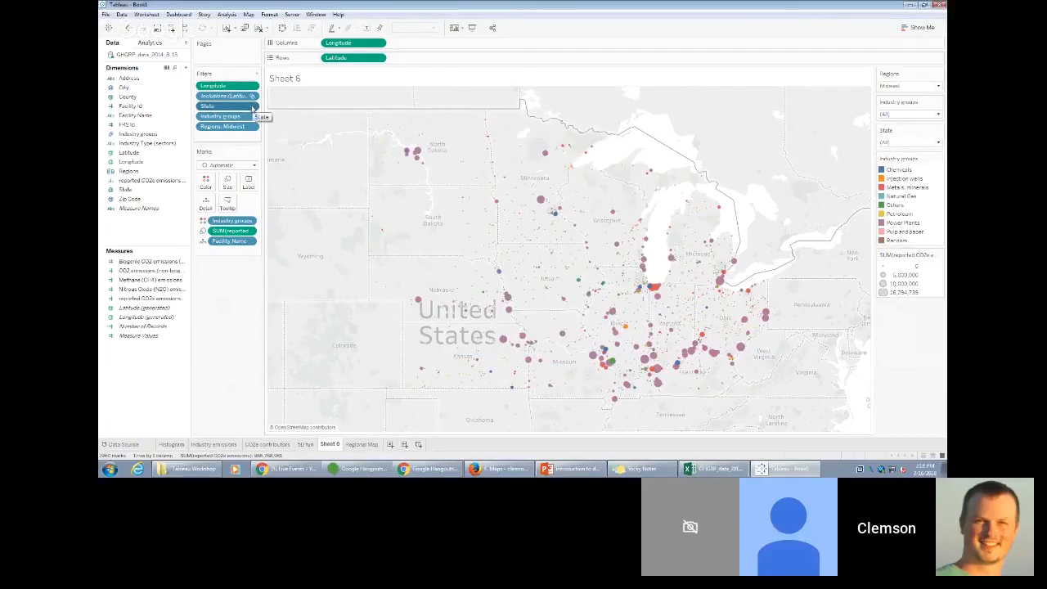
left_click(253, 108)
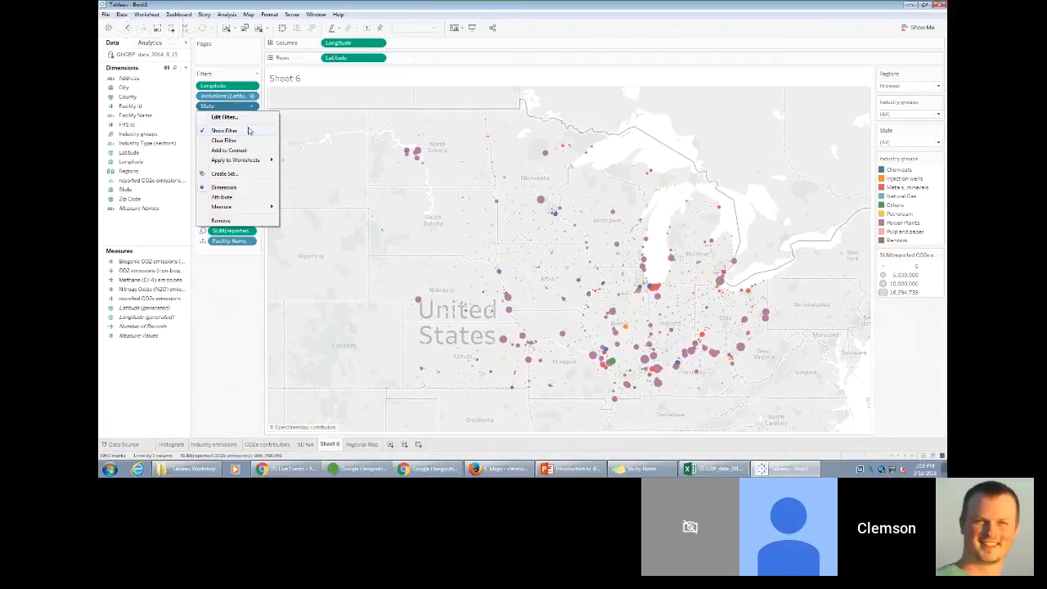
left_click(913, 349)
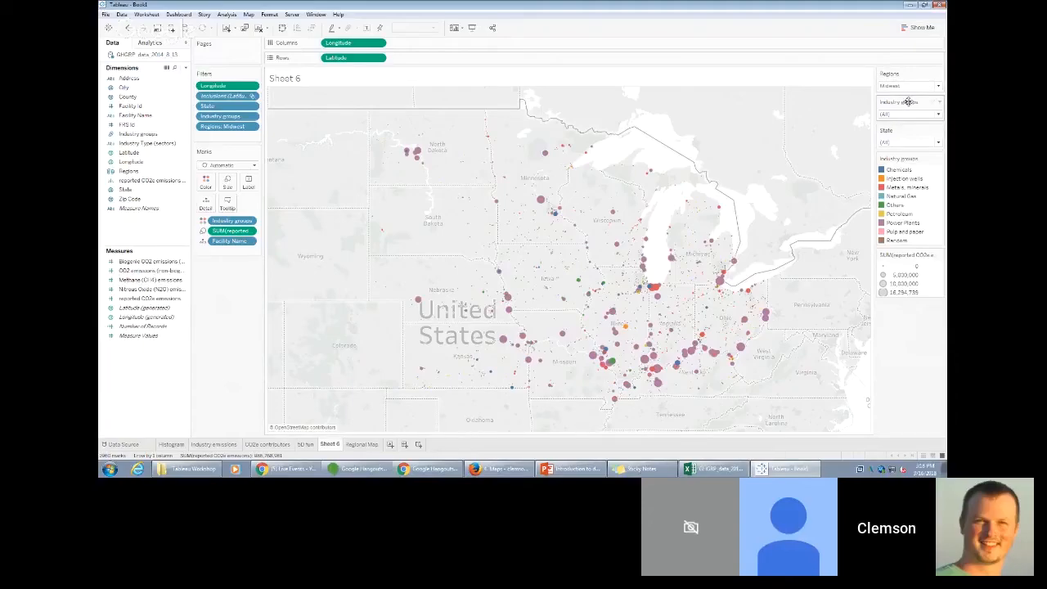
Reorder the filter controls so that Industry groups sits below State.
left_click_drag(908, 102, 908, 151)
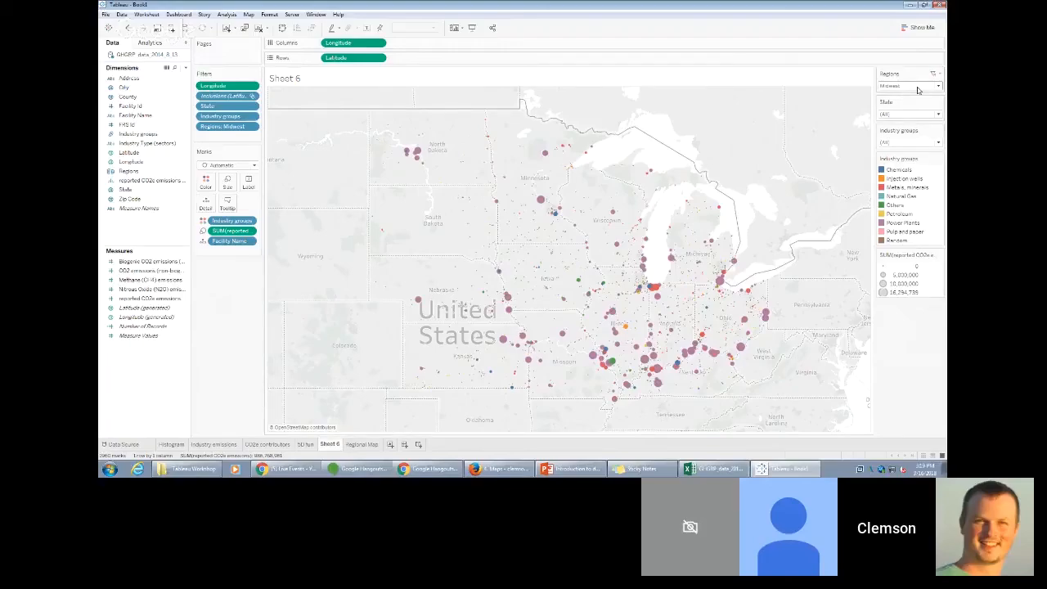
left_click(937, 115)
left_click(938, 114)
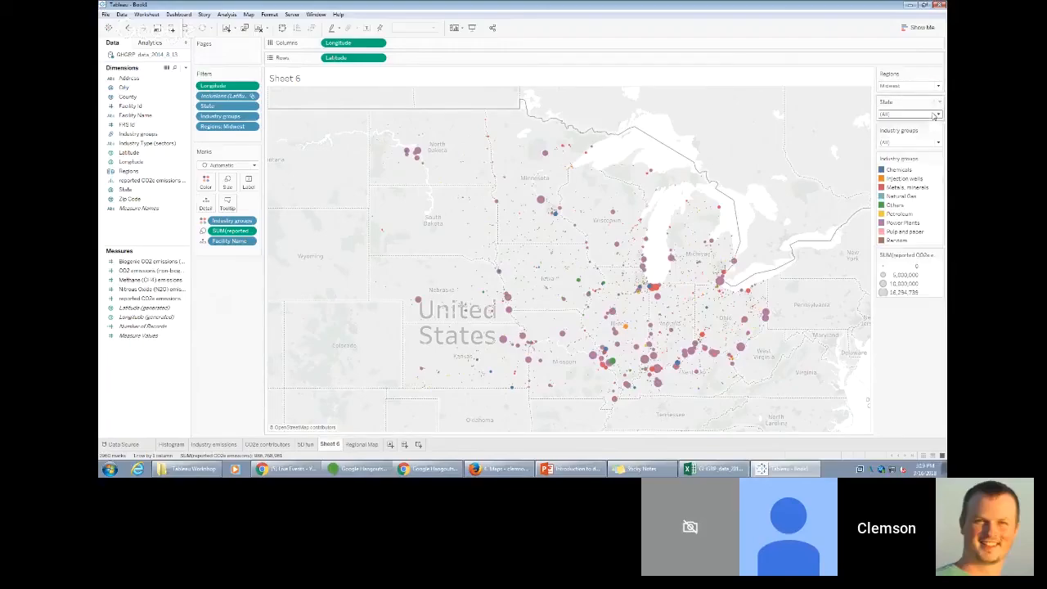
Limit the State filter control's list to only relevant values and check which states it offers for the Midwest.
left_click(912, 87)
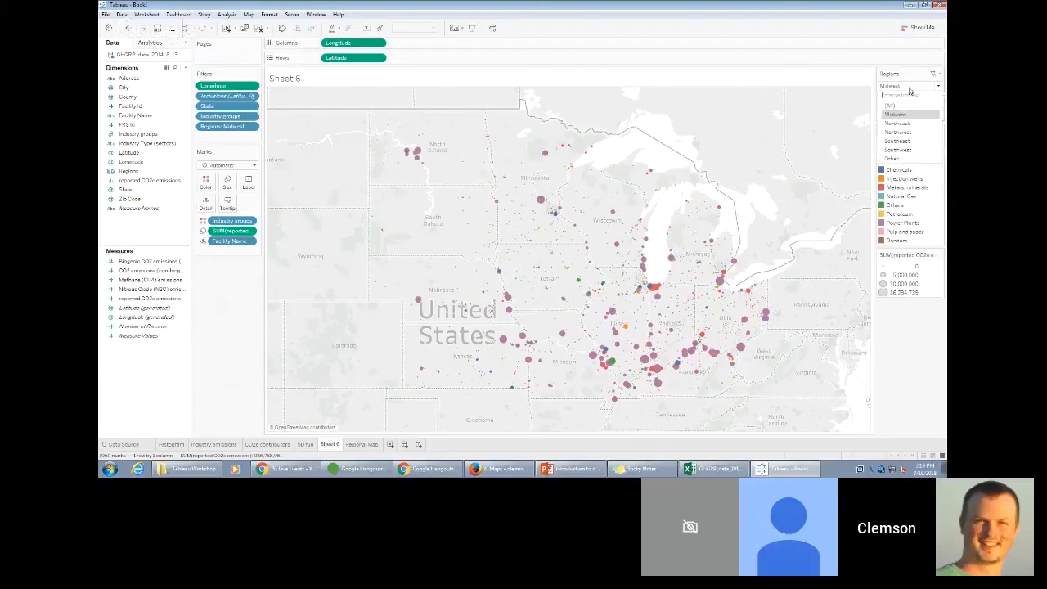
left_click(911, 86)
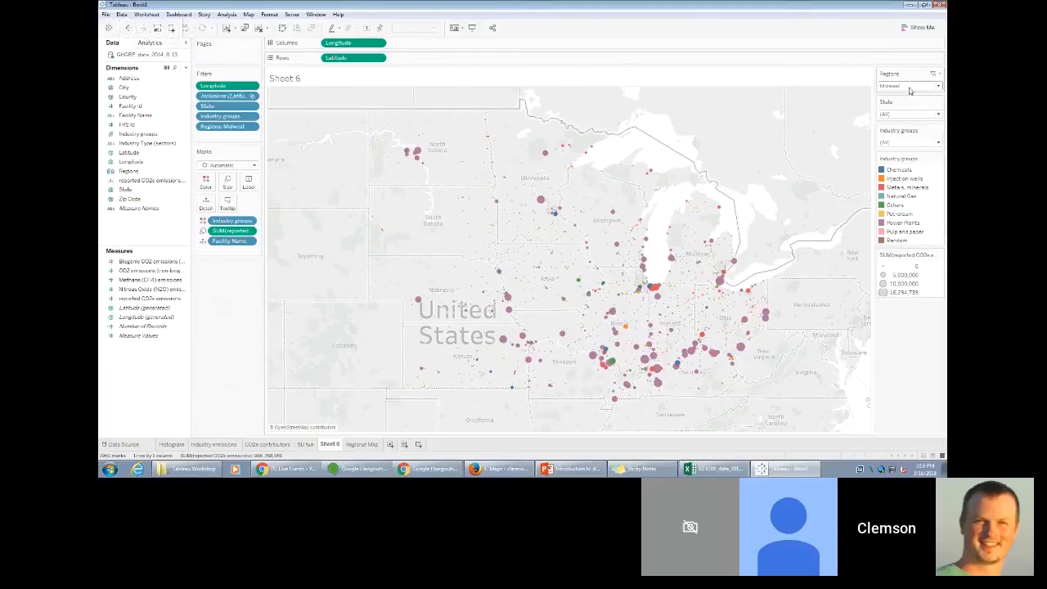
left_click(914, 114)
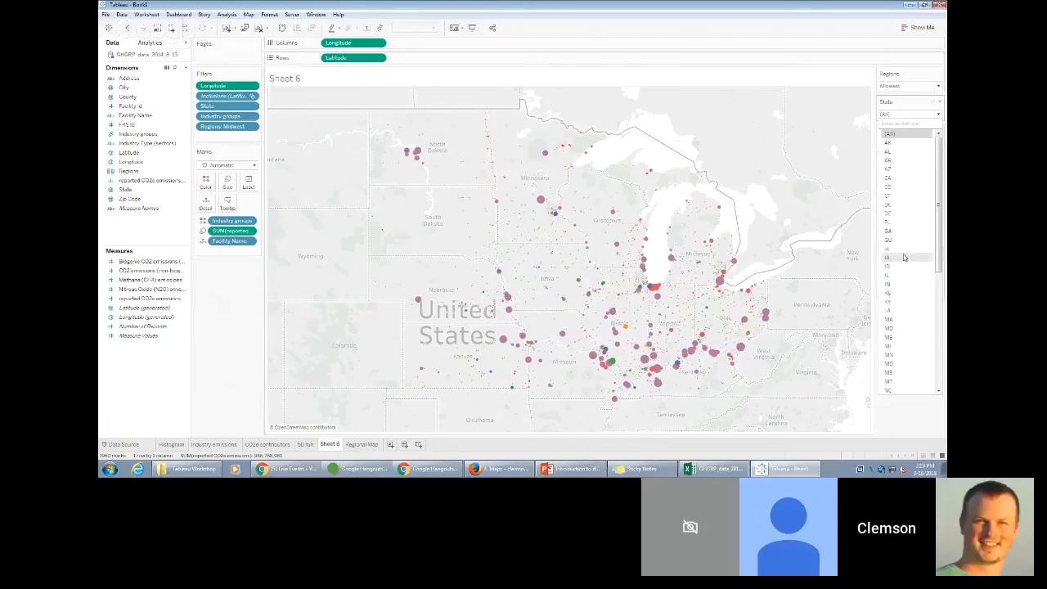
scroll(906, 262, "down", 2)
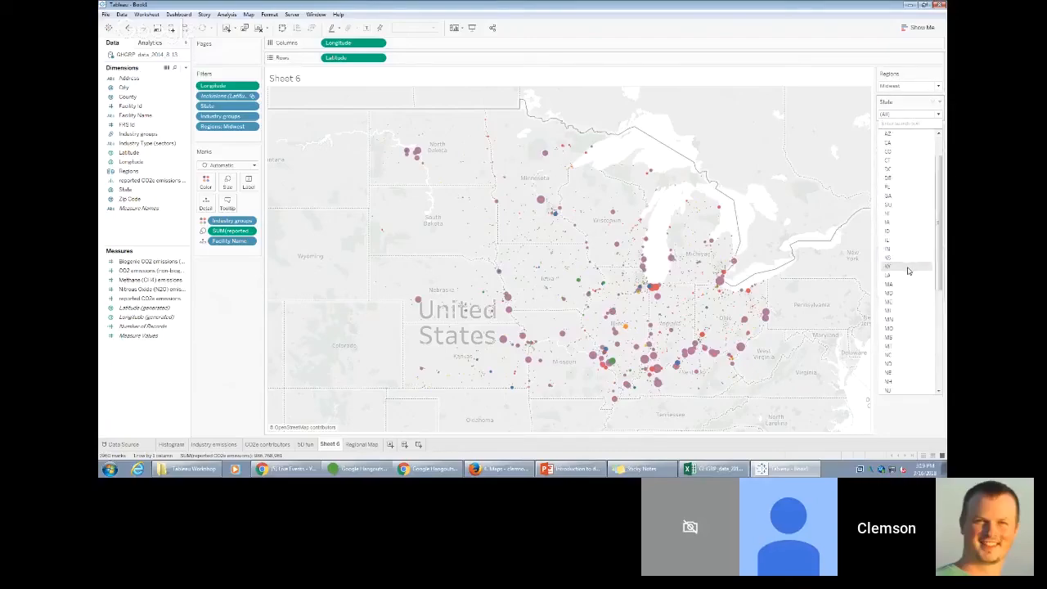
scroll(908, 271, "up", 2)
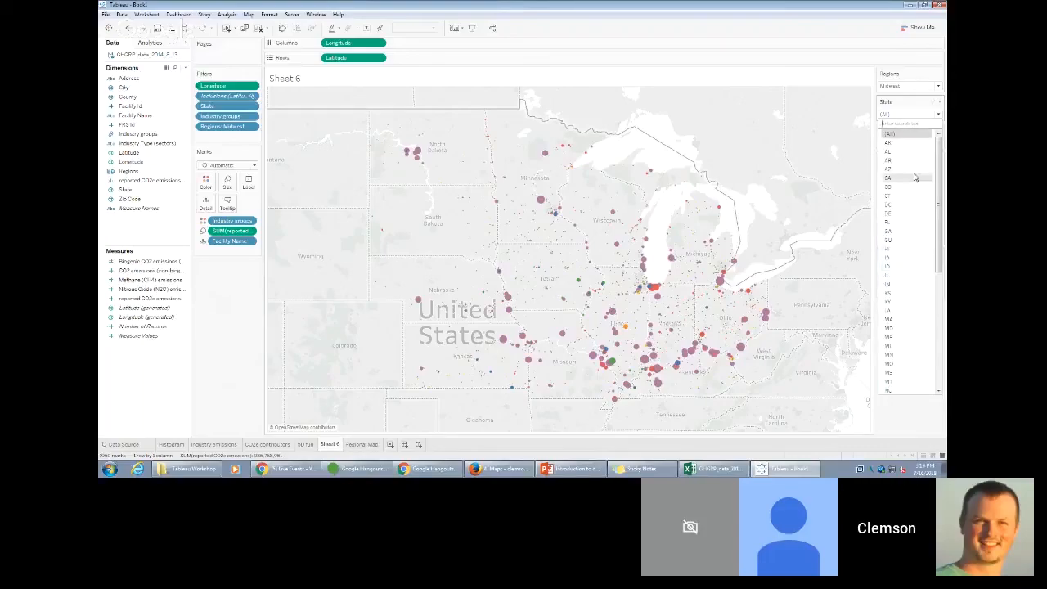
left_click(914, 107)
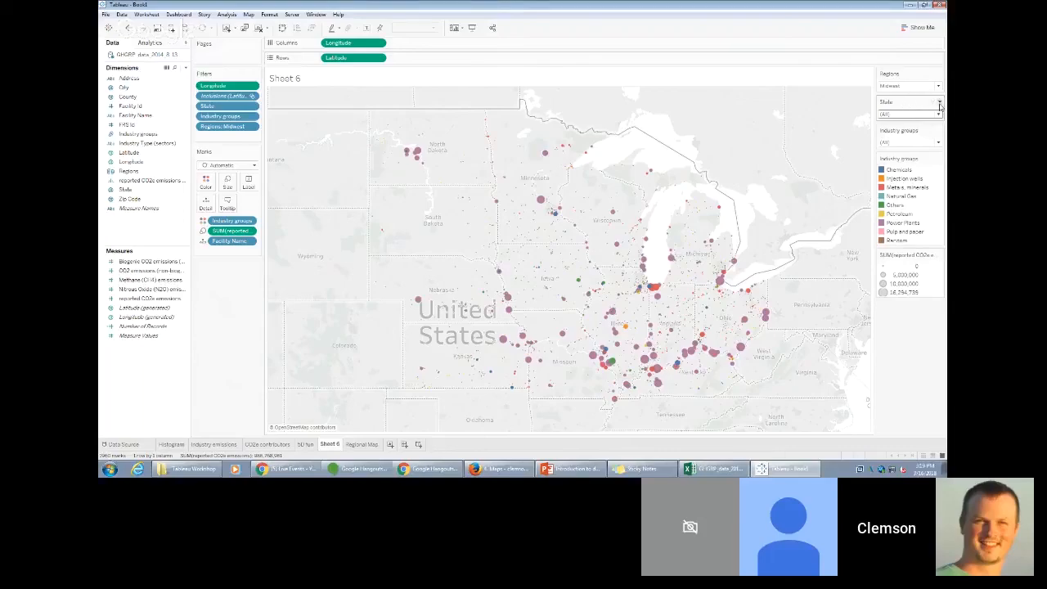
left_click(940, 104)
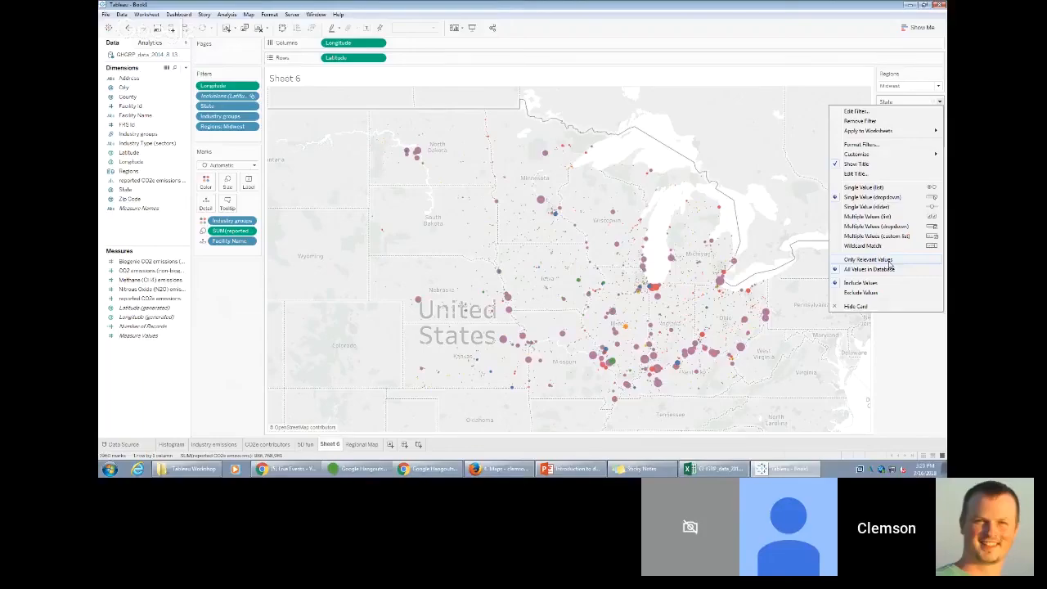
left_click(889, 261)
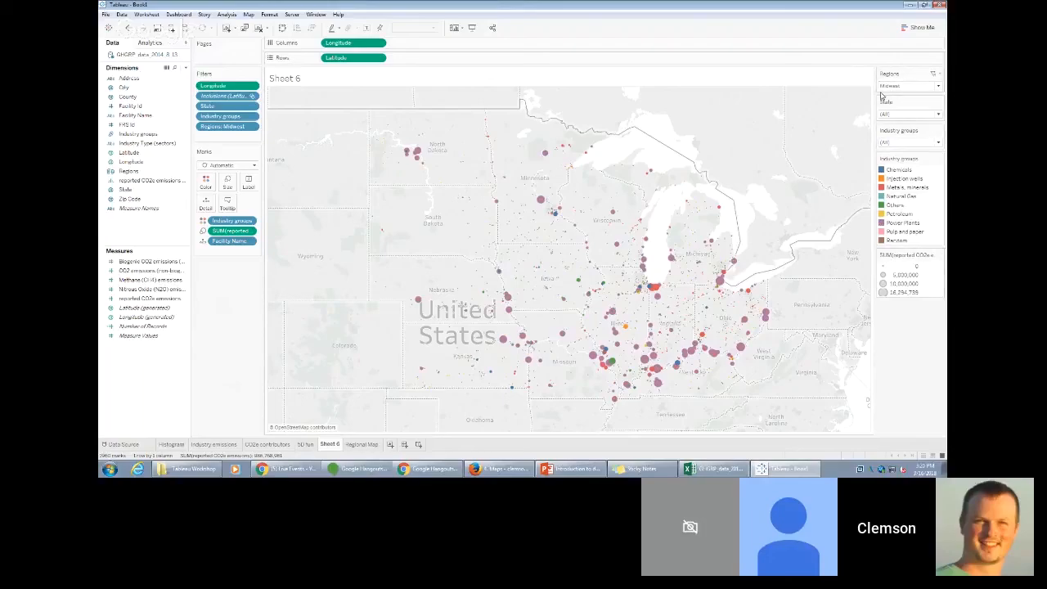
left_click(939, 115)
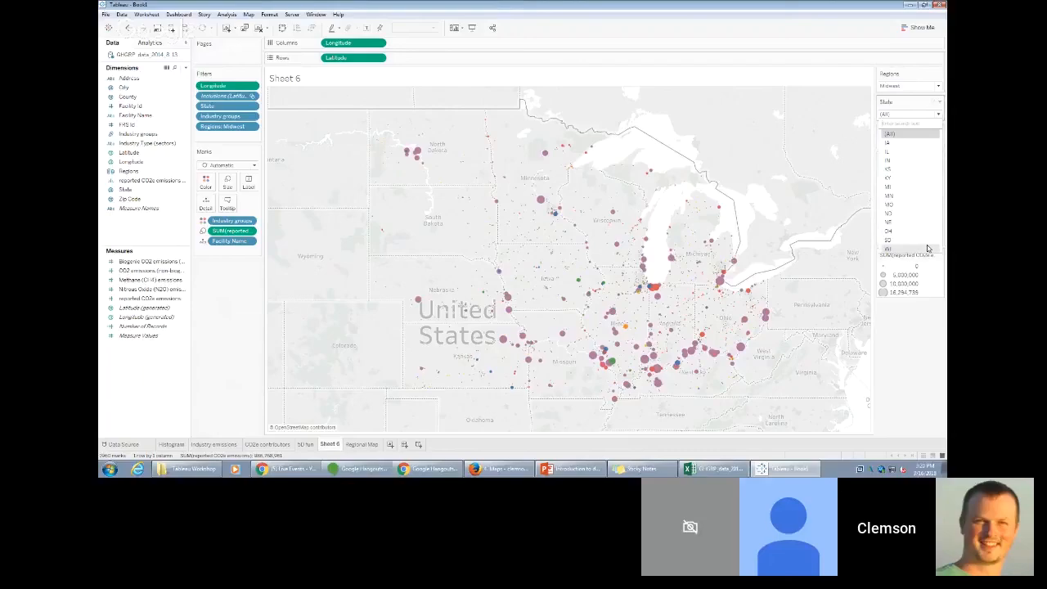
Filter the map to the Southeast region, the Power Plants industry group and the state SC.
left_click(930, 87)
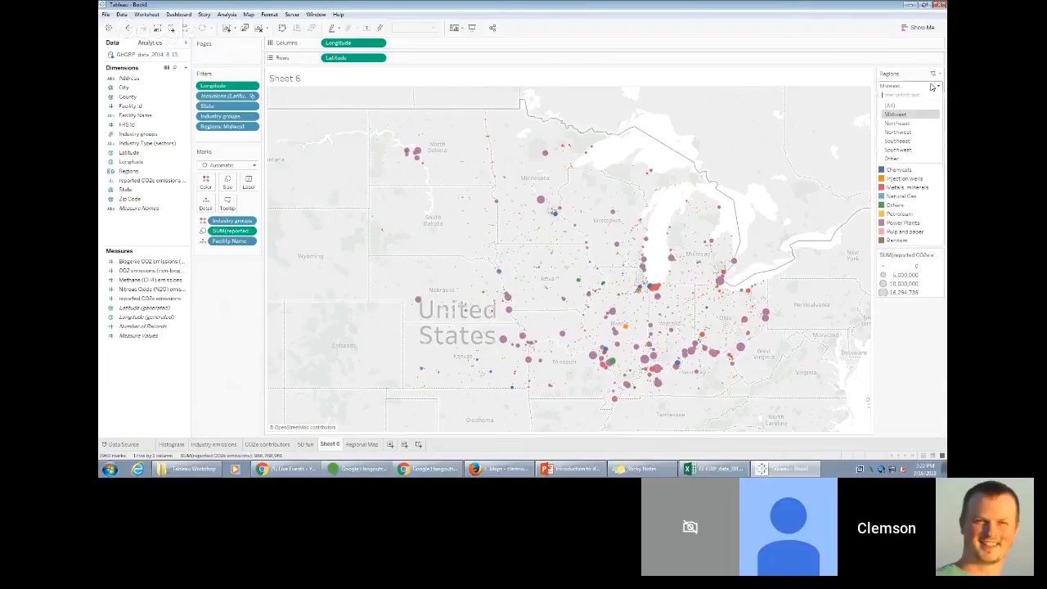
left_click(908, 144)
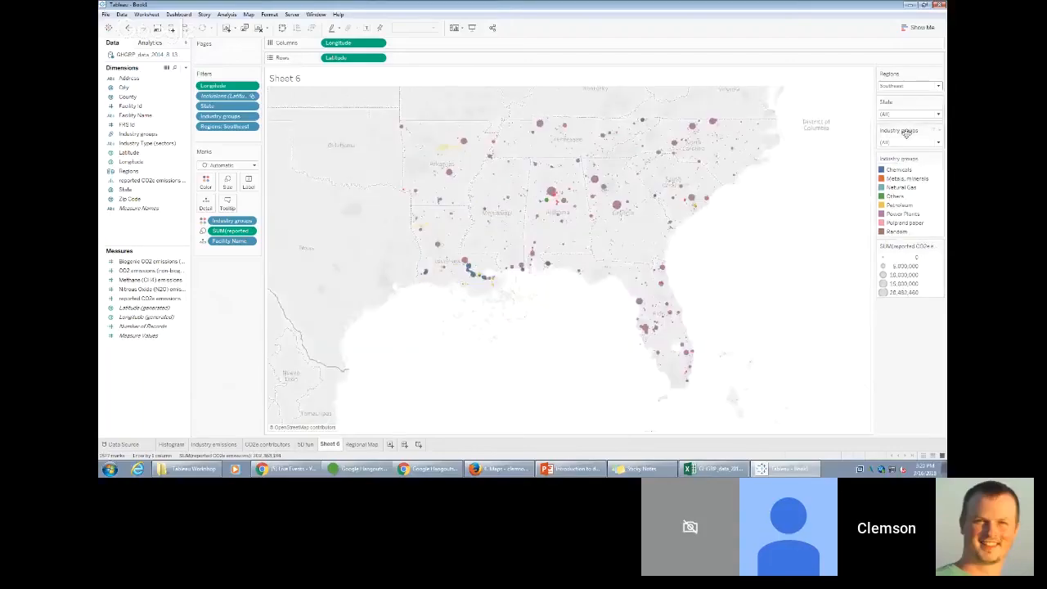
left_click(909, 143)
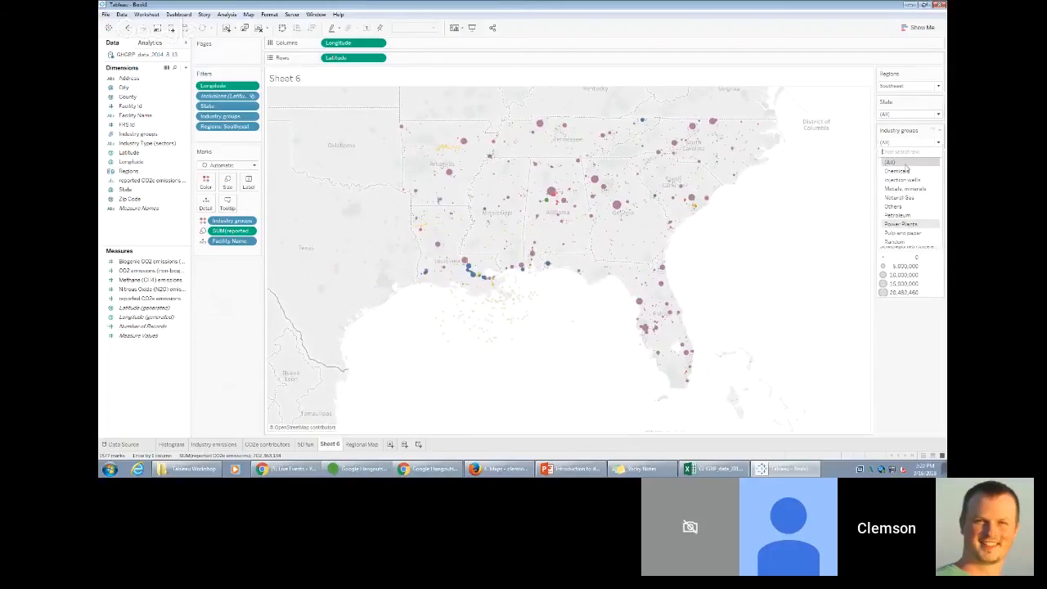
left_click(905, 224)
left_click(912, 115)
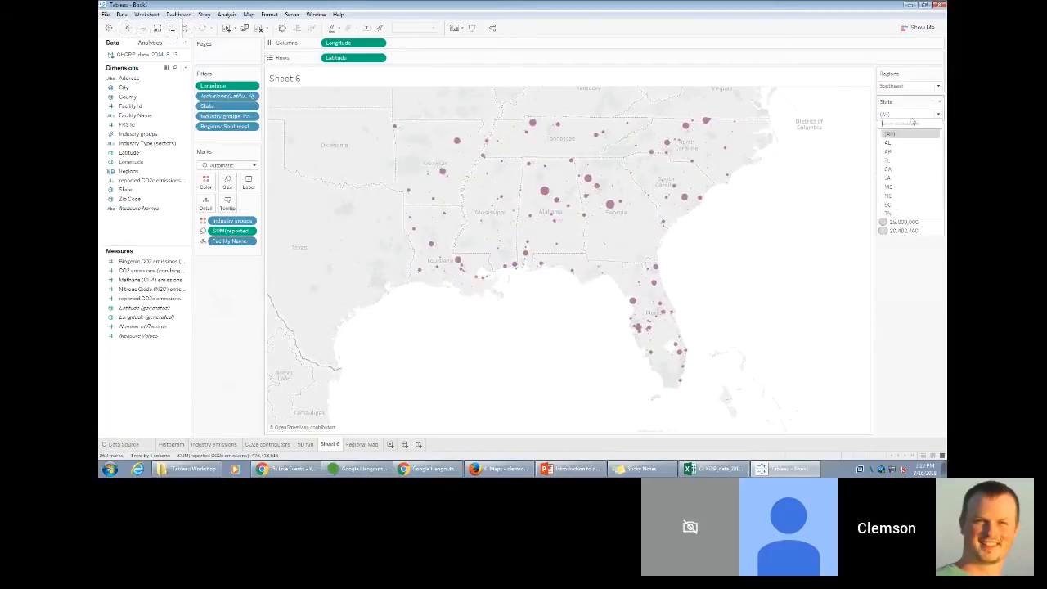
left_click(918, 204)
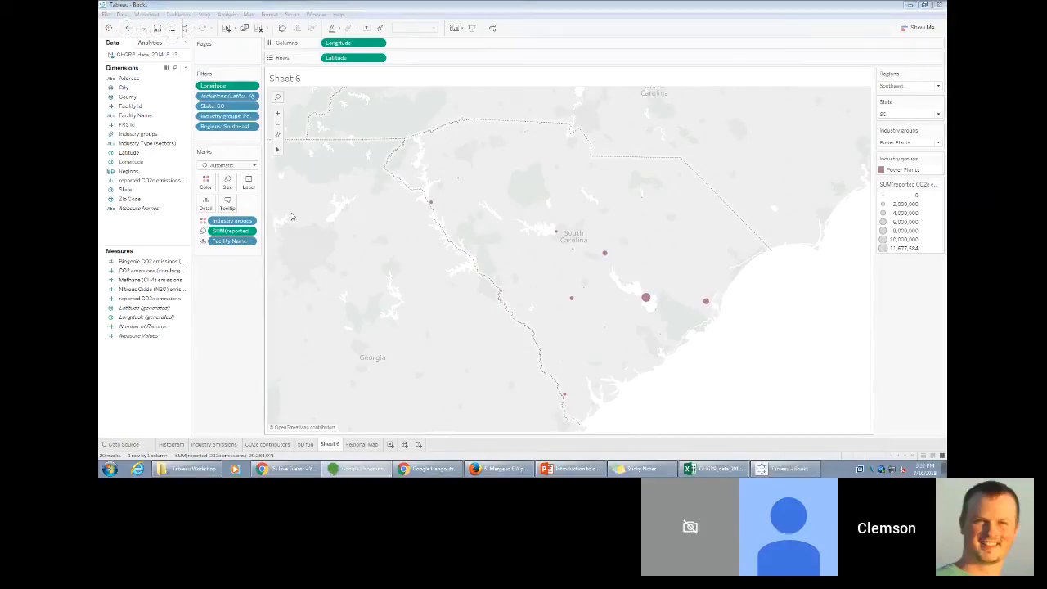
Rename the map's worksheet to Facility emission map.
right_click(329, 446)
left_click(375, 360)
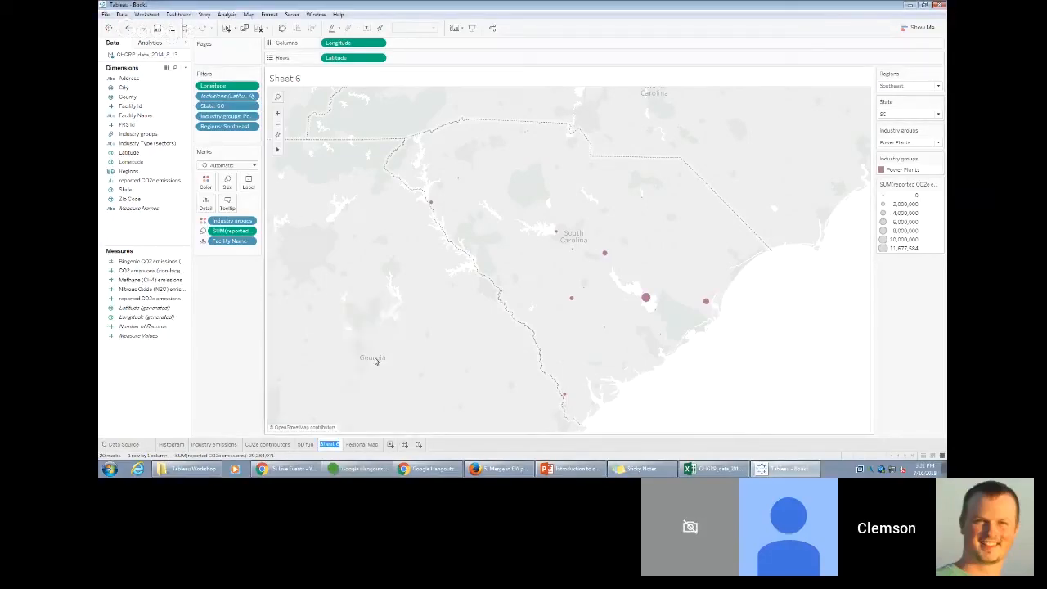
type("Facility emission map")
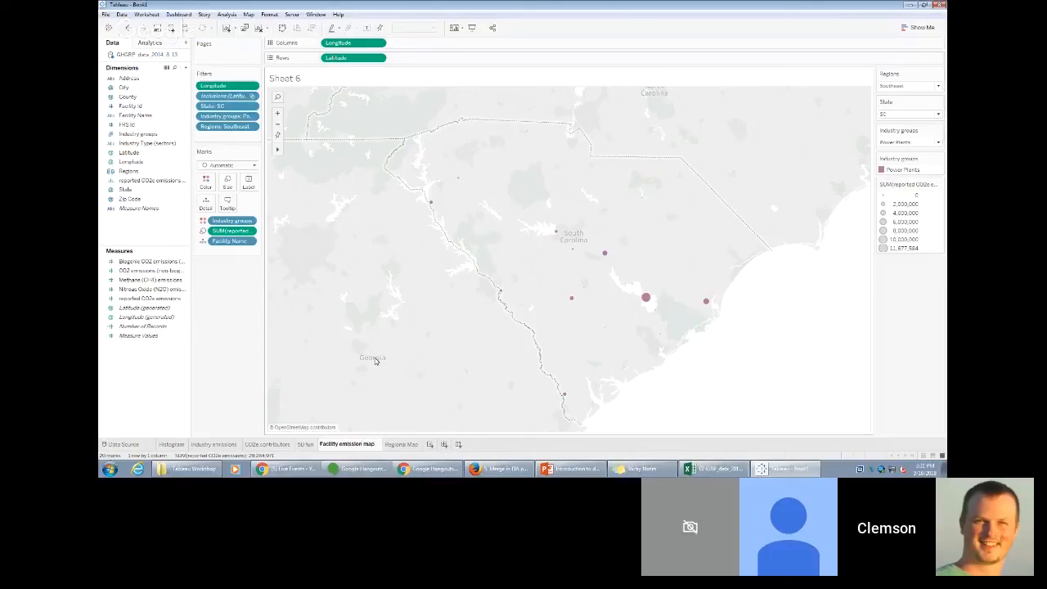
key("Return")
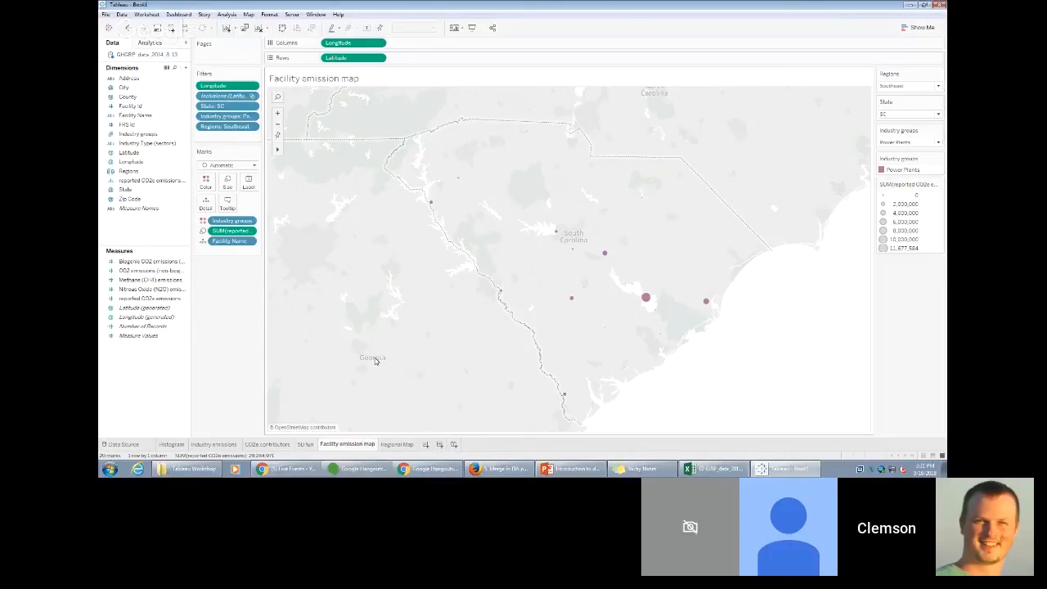